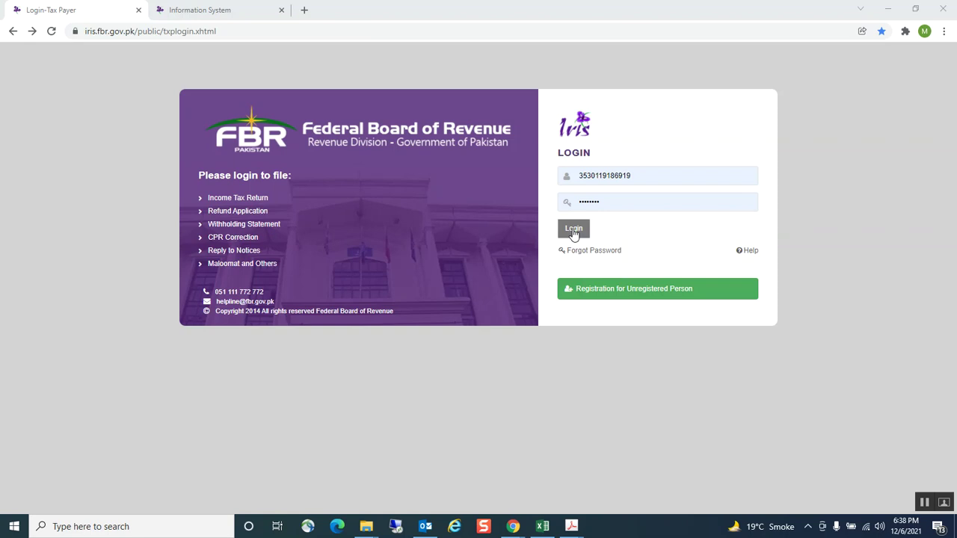
Return to the IRIS login page and sign in to reach the taxpayer's empty workflow inbox
left_click(574, 229)
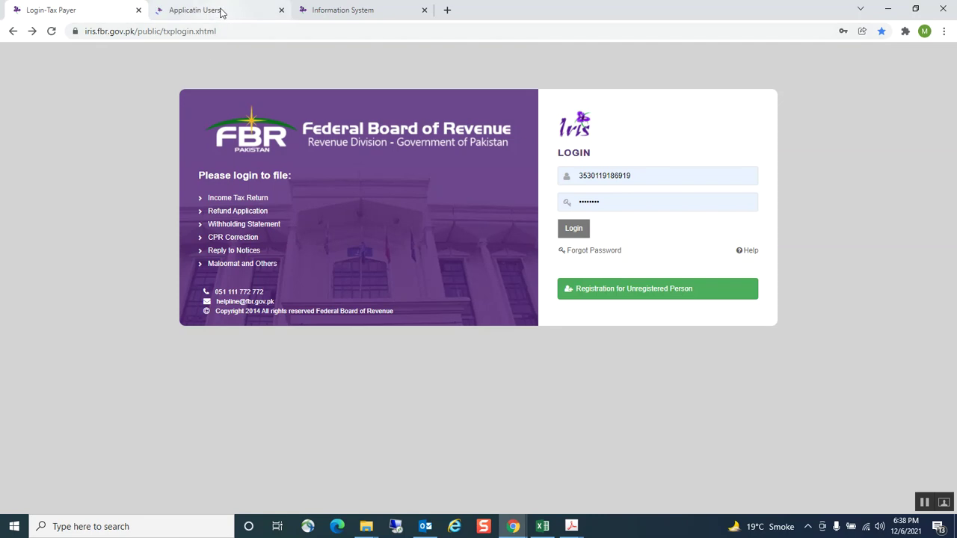
left_click(332, 10)
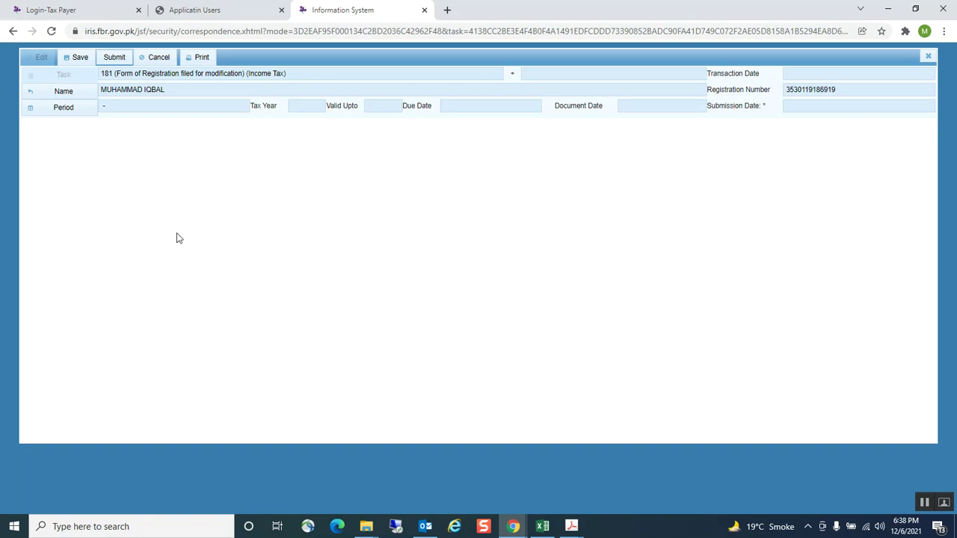
left_click(13, 32)
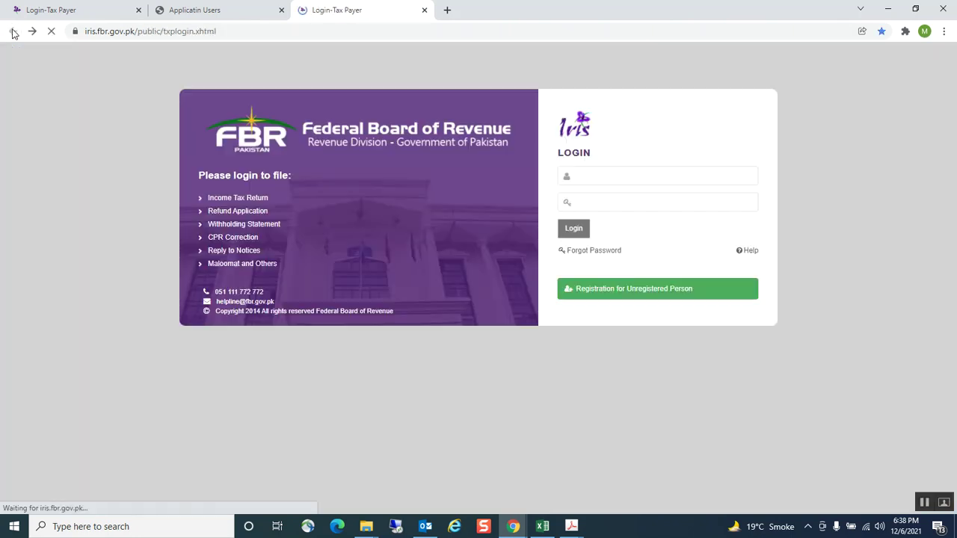
left_click(584, 228)
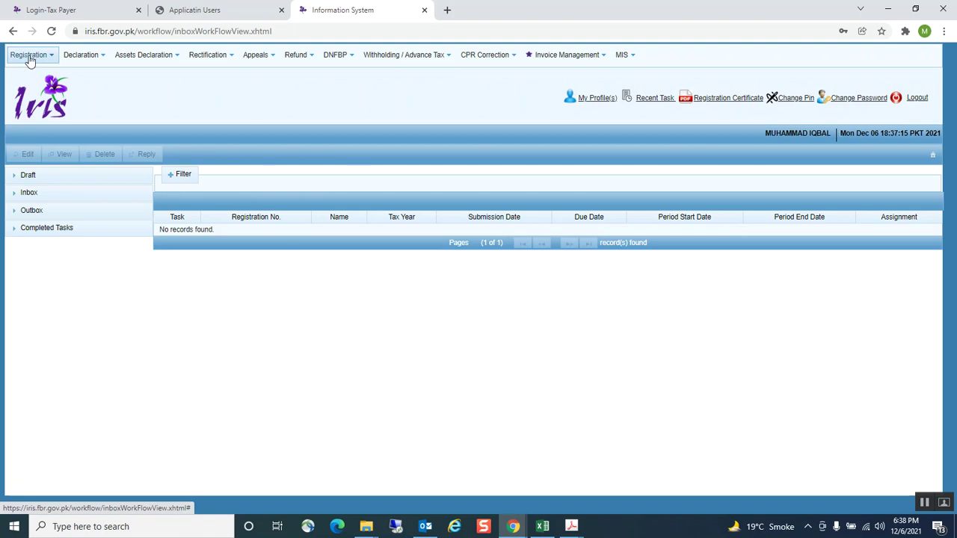
Open the Registration forms list, then bring up the Income Tax Ordinance PDF at section 181
left_click(30, 59)
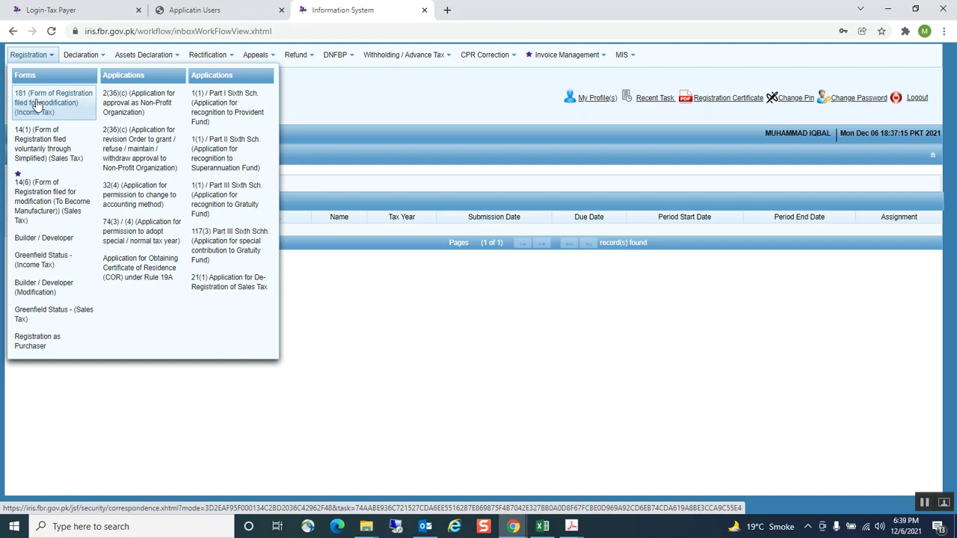
mouse_move(571, 526)
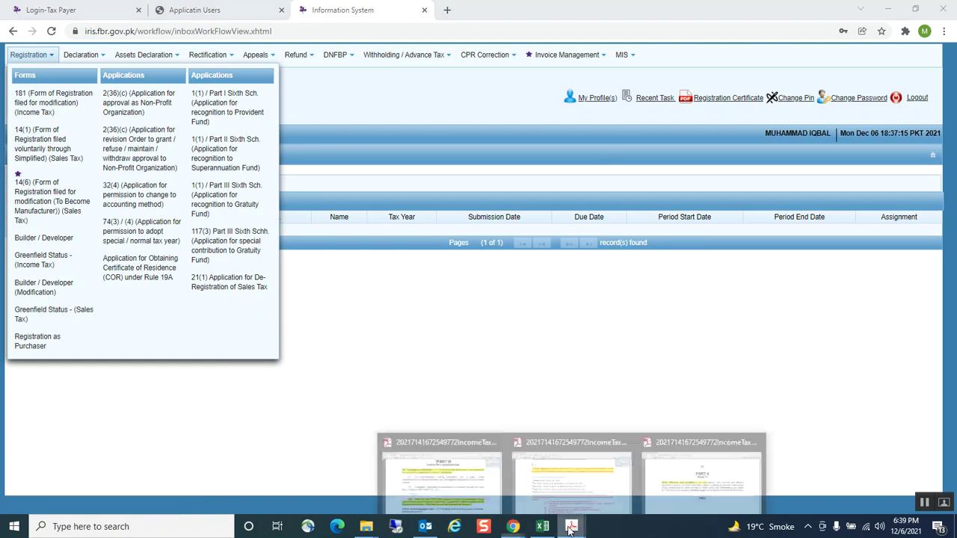
left_click(444, 472)
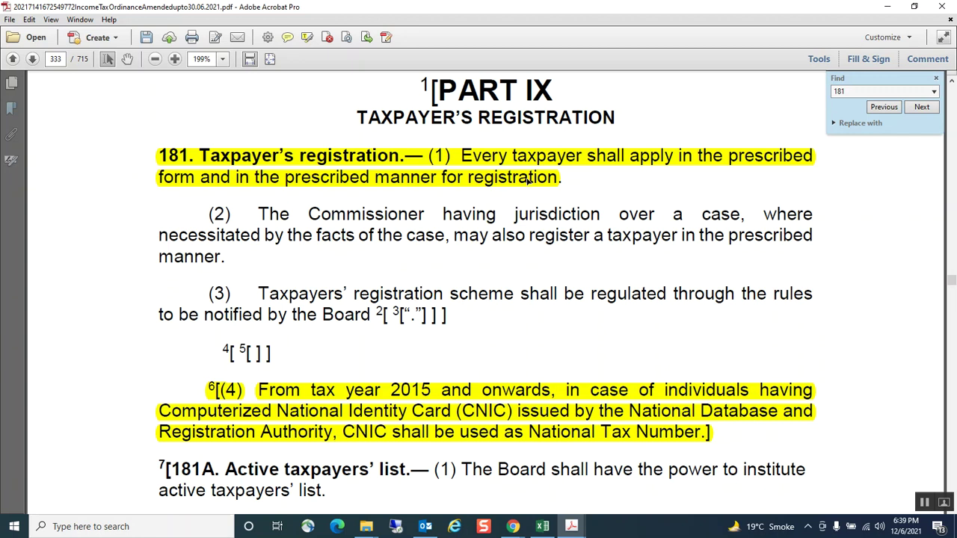
Review section 114A on business bank accounts in the other PDF, then return to IRIS
left_click(514, 527)
left_click(577, 473)
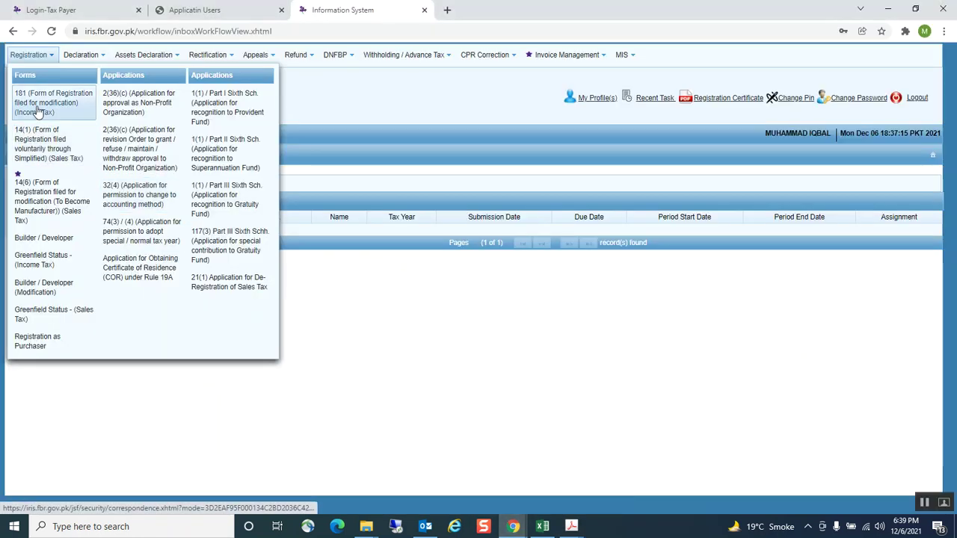
left_click(509, 528)
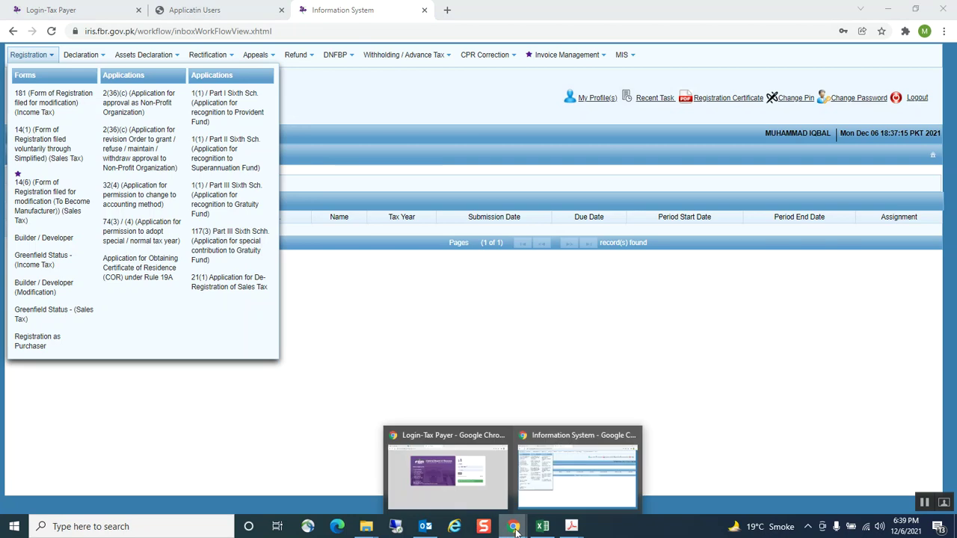
left_click(573, 530)
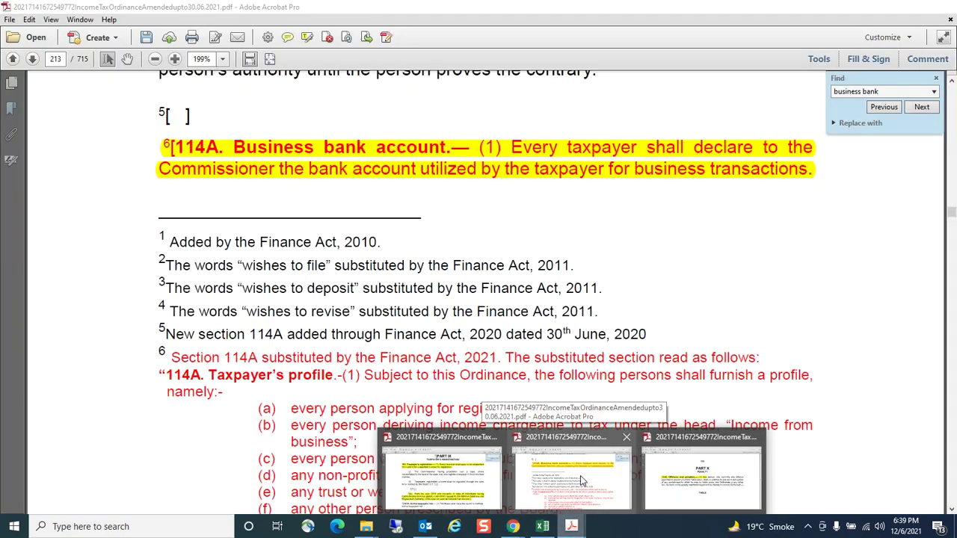
left_click(580, 476)
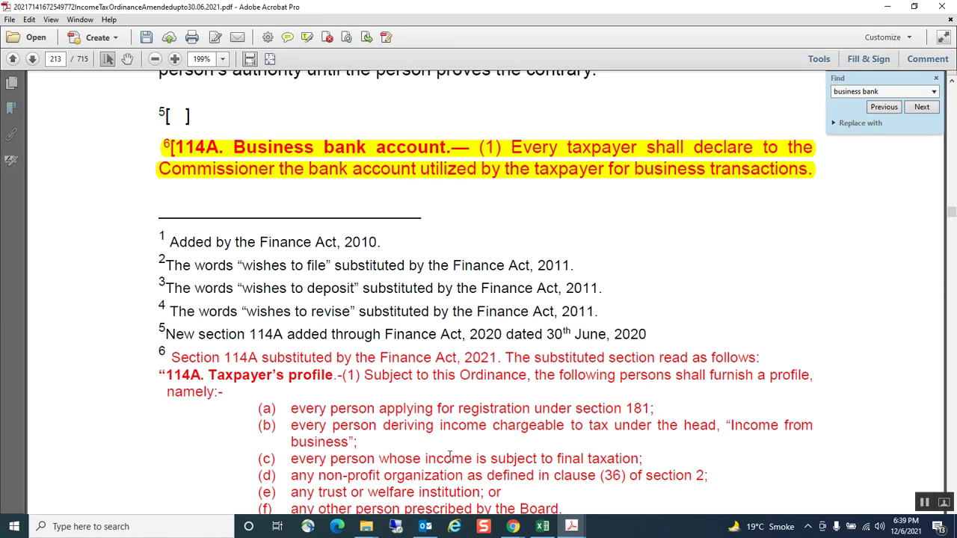
mouse_move(514, 527)
mouse_move(539, 478)
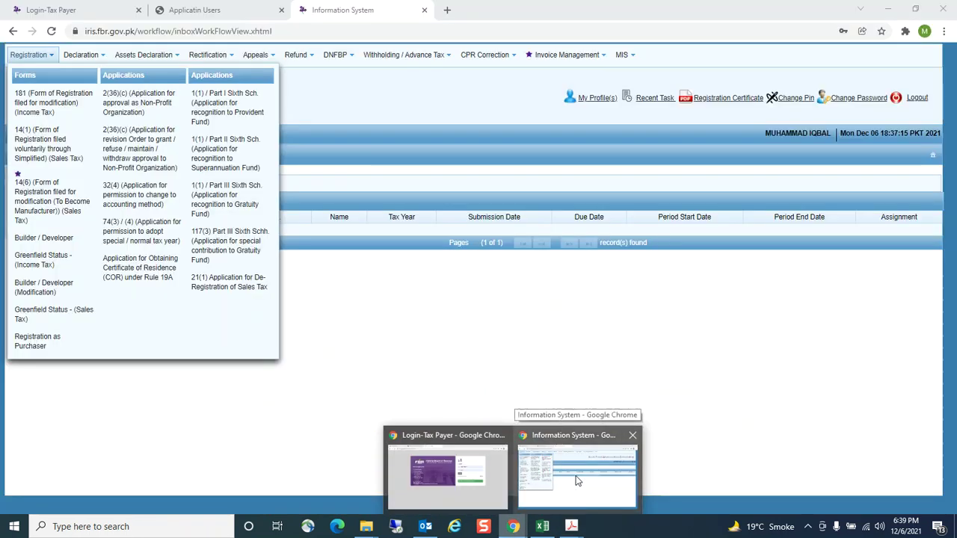
left_click(575, 479)
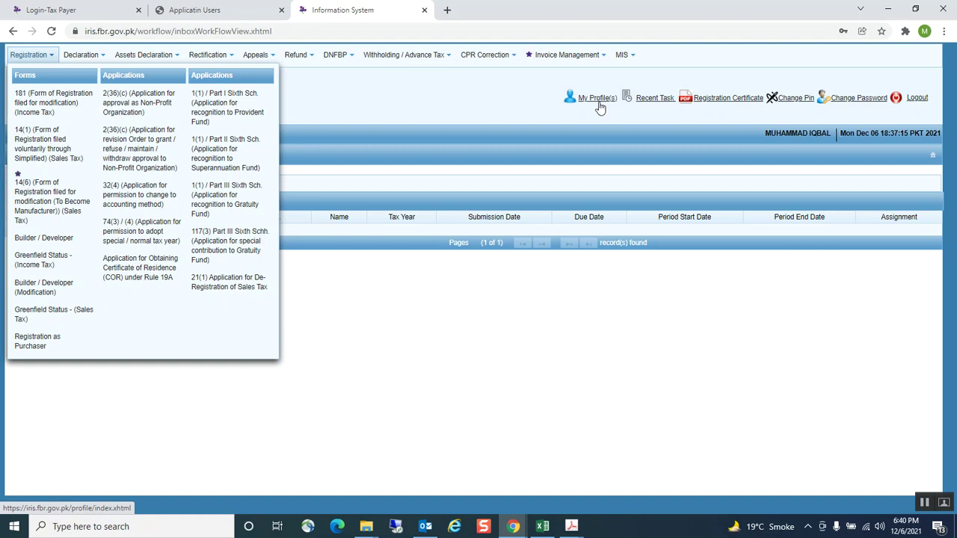
left_click(570, 528)
left_click(561, 496)
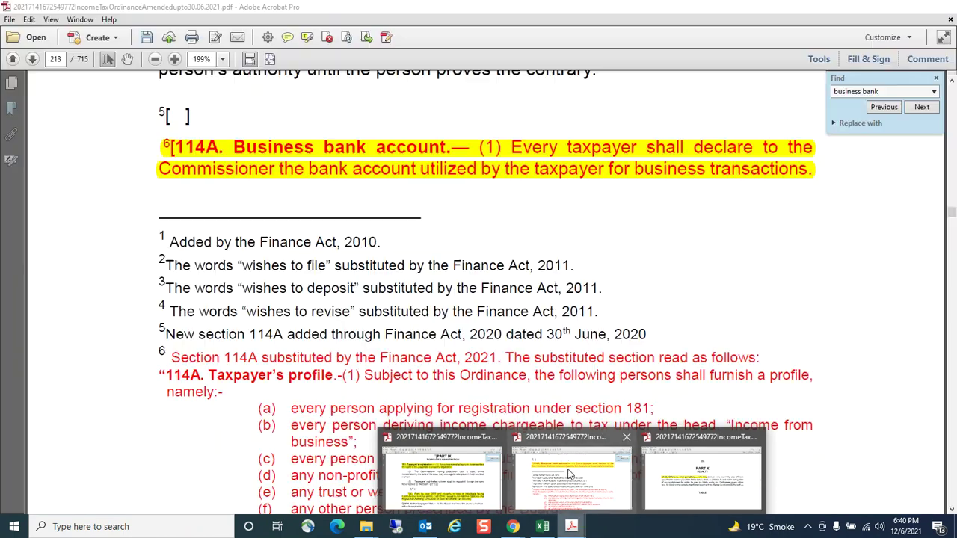
Bring up the Ordinance Copy.pdf at Part X, section 182 Offences and penalties
left_click(570, 473)
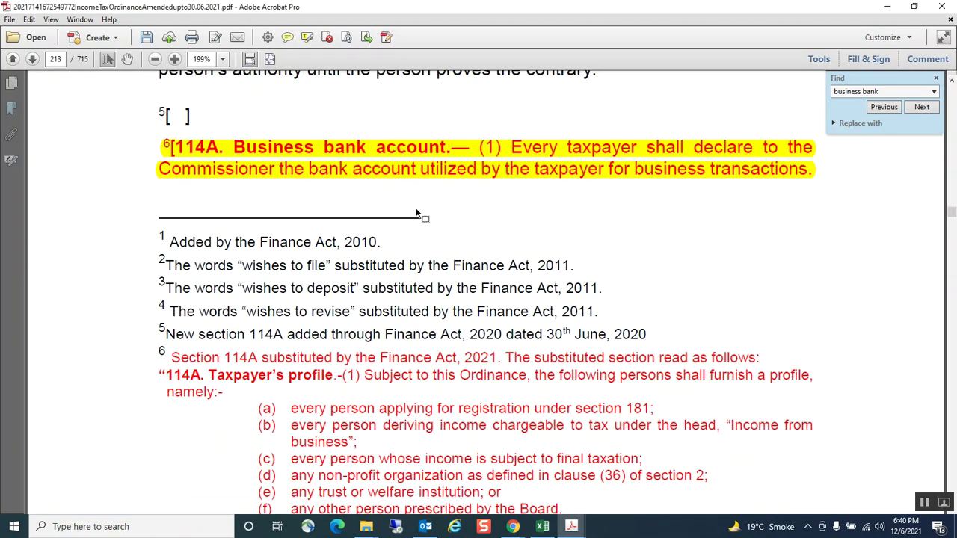
scroll(418, 213, "down", 1)
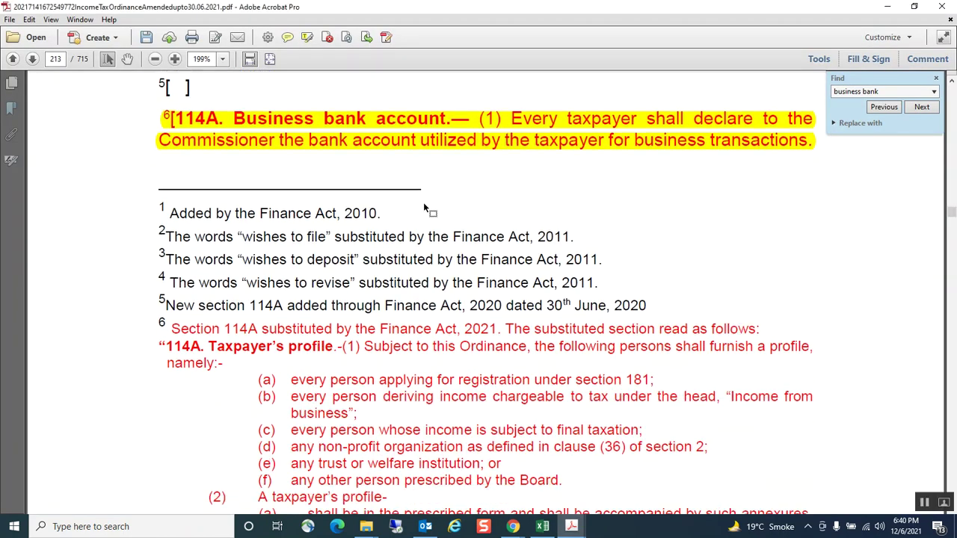
scroll(424, 211, "up", 1)
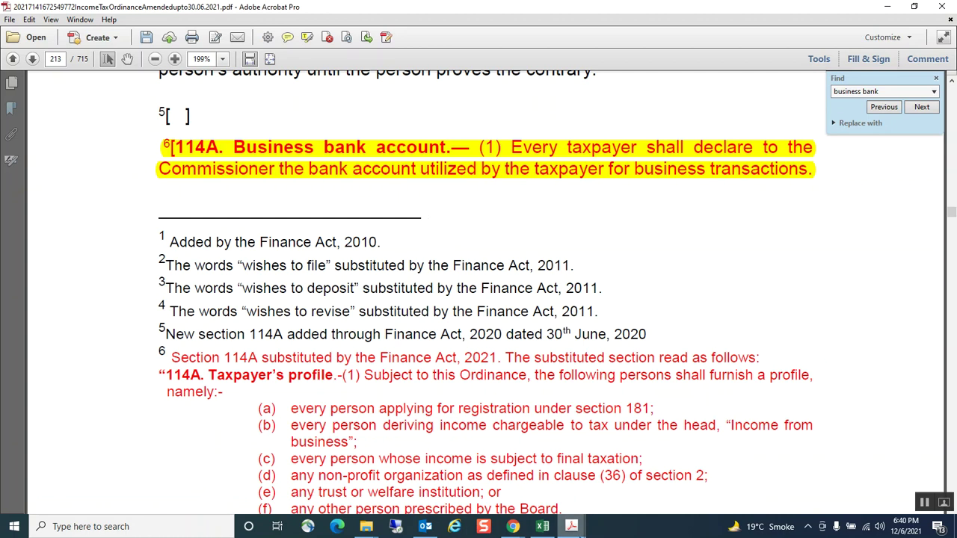
mouse_move(570, 527)
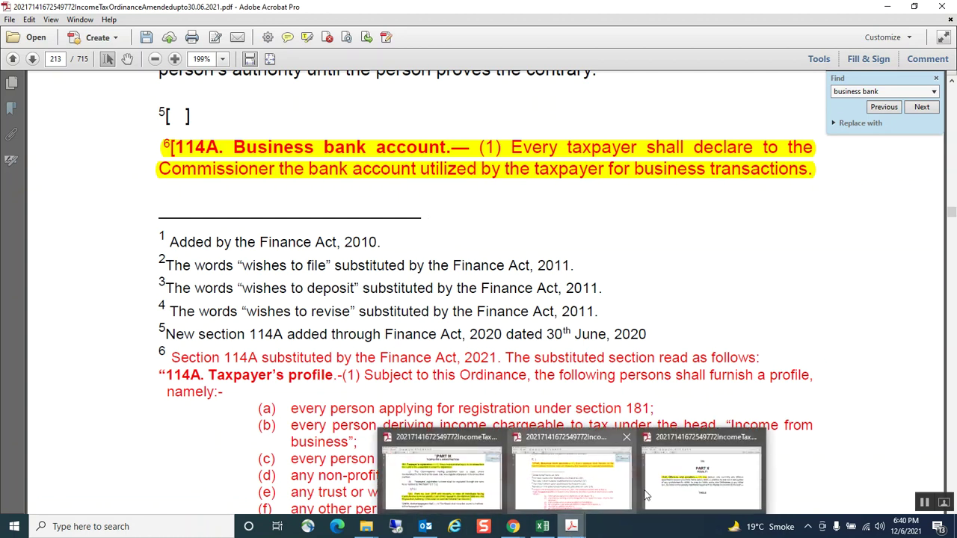
mouse_move(667, 498)
mouse_move(432, 472)
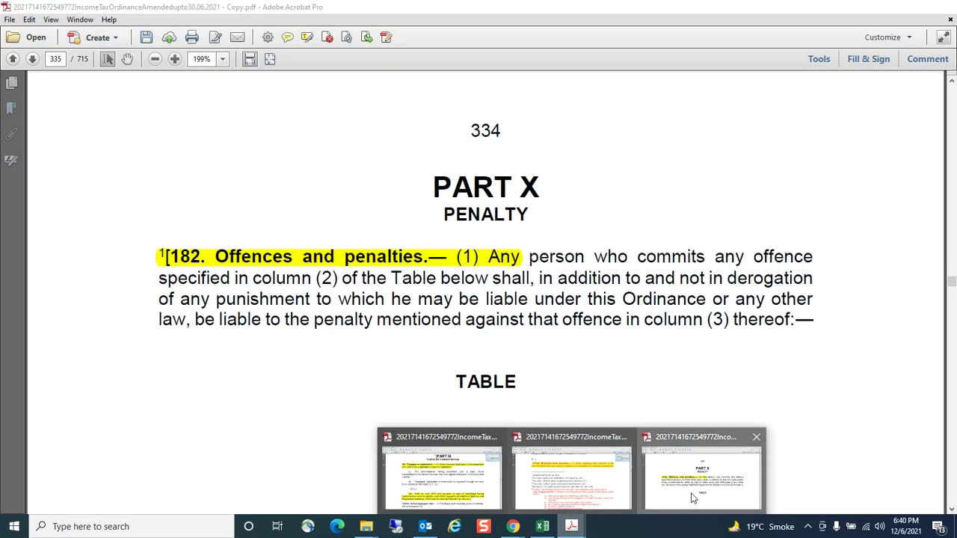
left_click(695, 478)
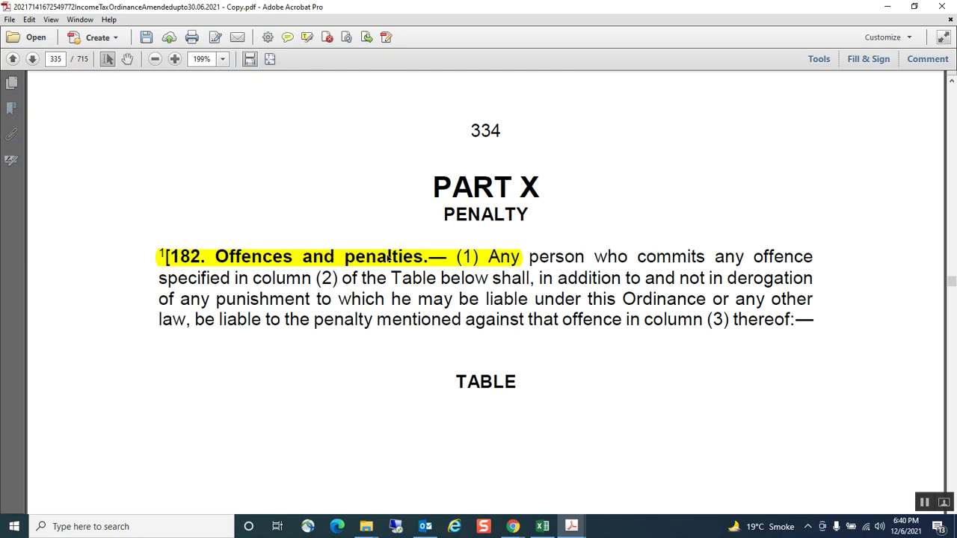
Scroll the Ordinance down to the section 182 penalty table
scroll(417, 258, "down", 10)
scroll(417, 262, "down", 15)
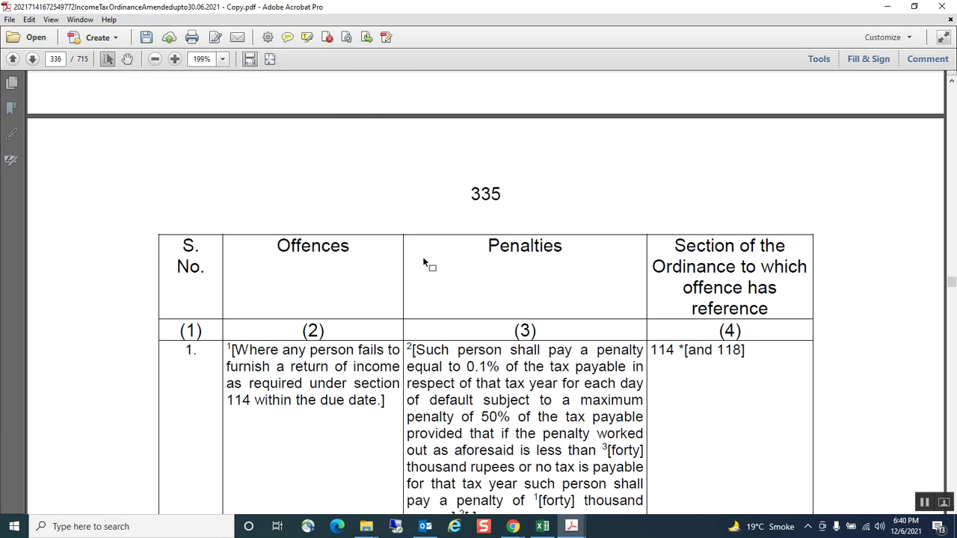
scroll(420, 261, "down", 8)
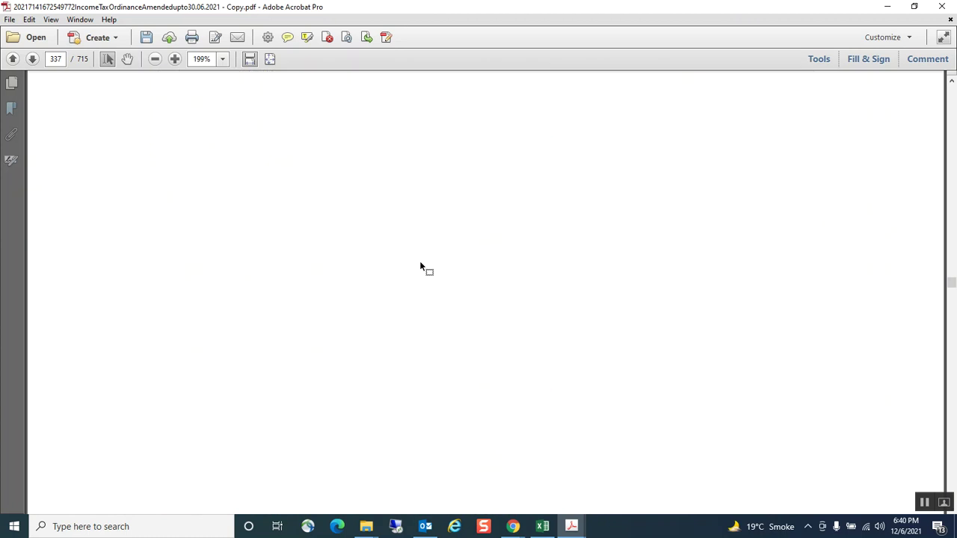
scroll(421, 264, "down", 15)
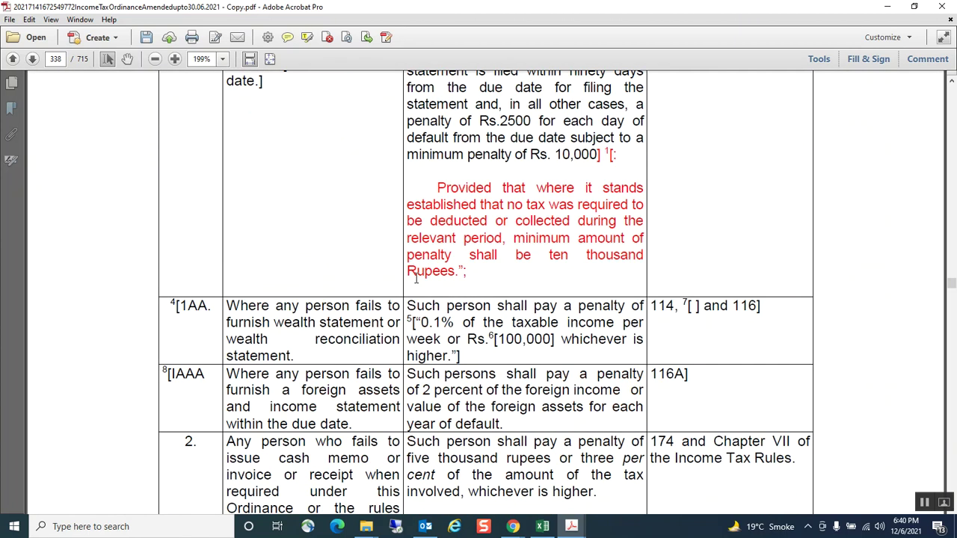
scroll(416, 276, "down", 1)
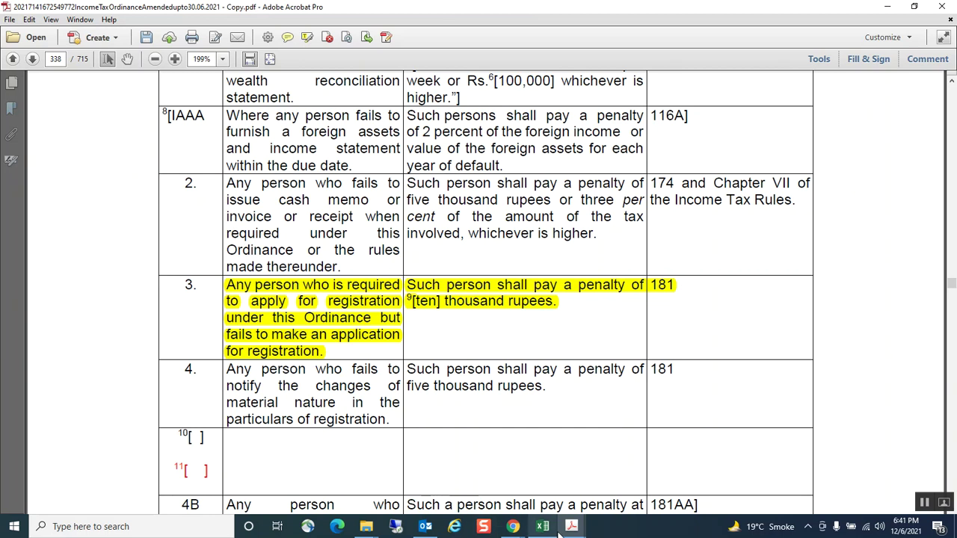
Glance at IRIS, then return to the table's entry 3: ten thousand rupees for not registering
left_click(515, 528)
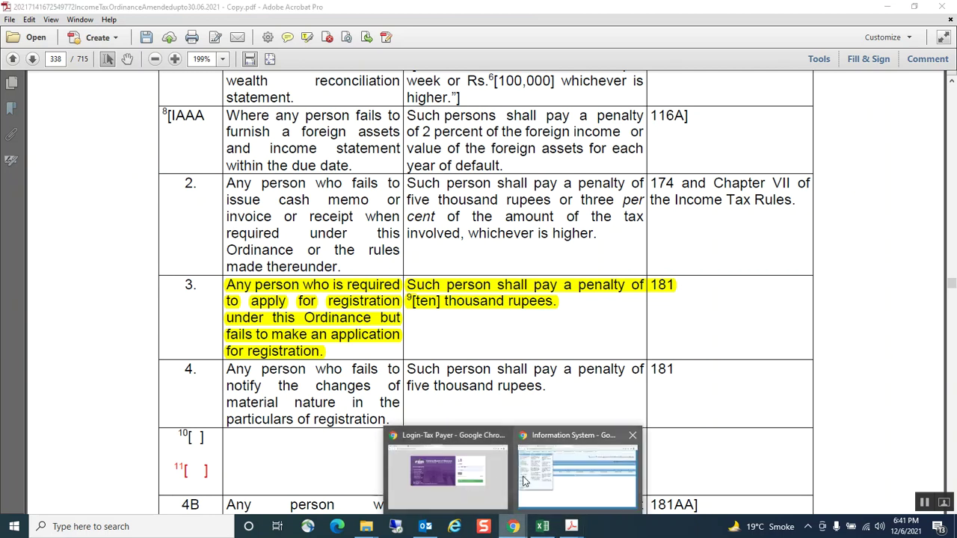
left_click(598, 487)
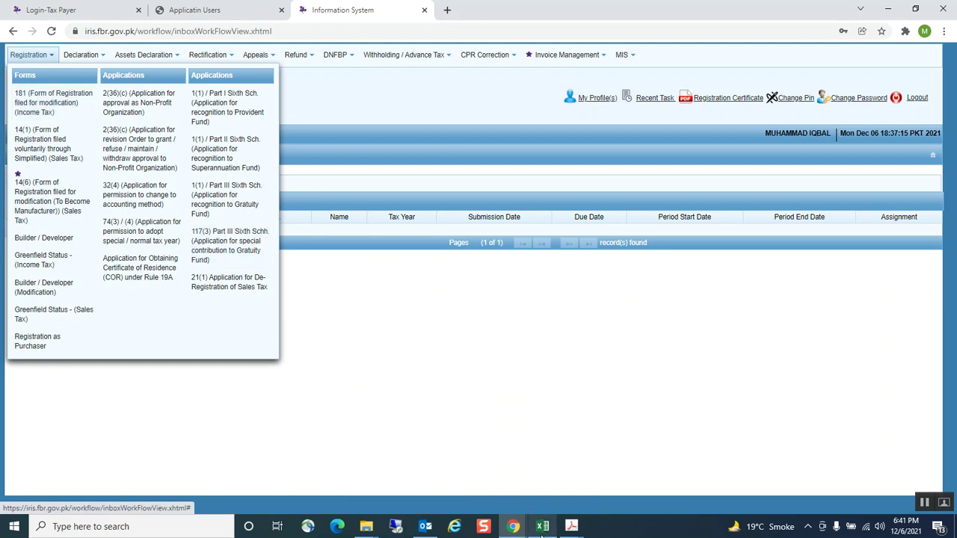
left_click(571, 527)
left_click(703, 474)
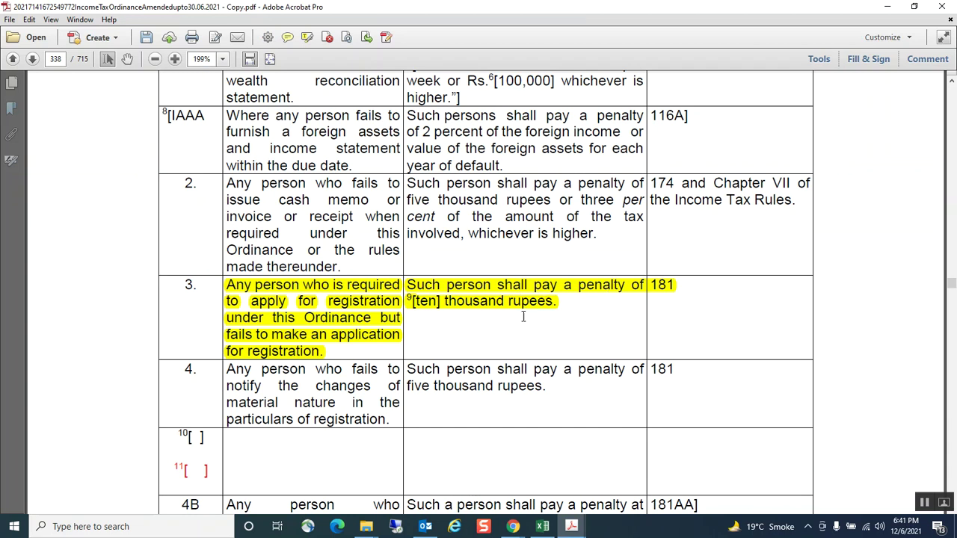
scroll(524, 314, "down", 5)
scroll(524, 318, "up", 3)
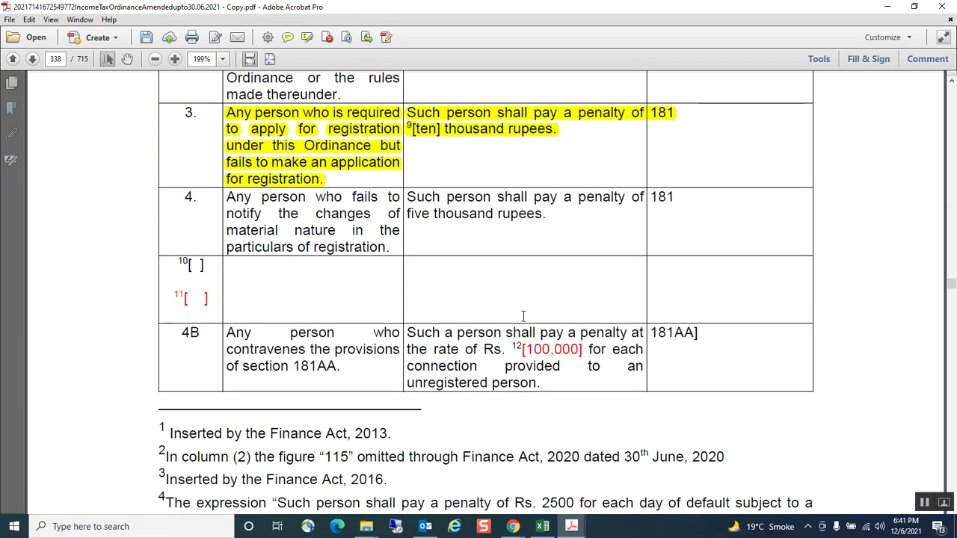
scroll(522, 322, "down", 2)
scroll(516, 323, "down", 3)
scroll(516, 323, "up", 3)
scroll(515, 322, "up", 5)
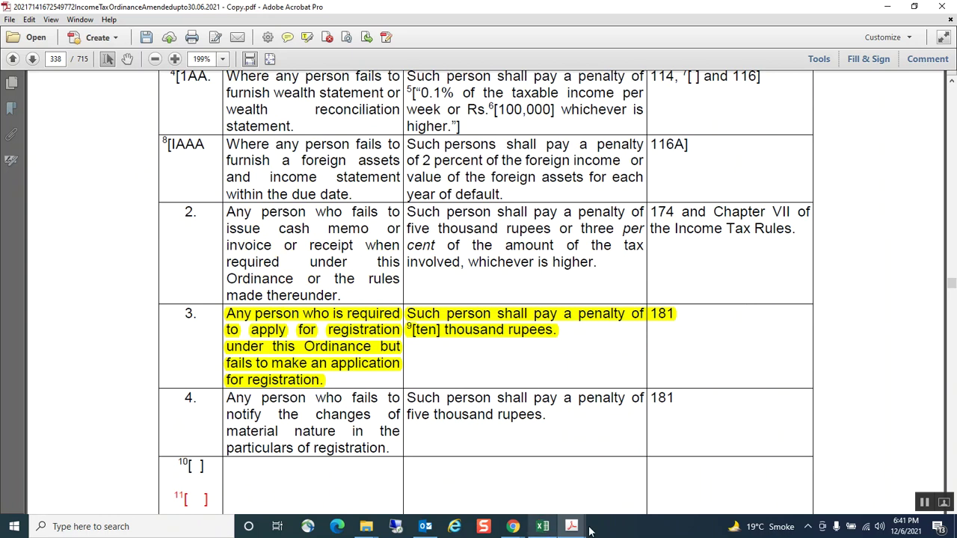
mouse_move(573, 529)
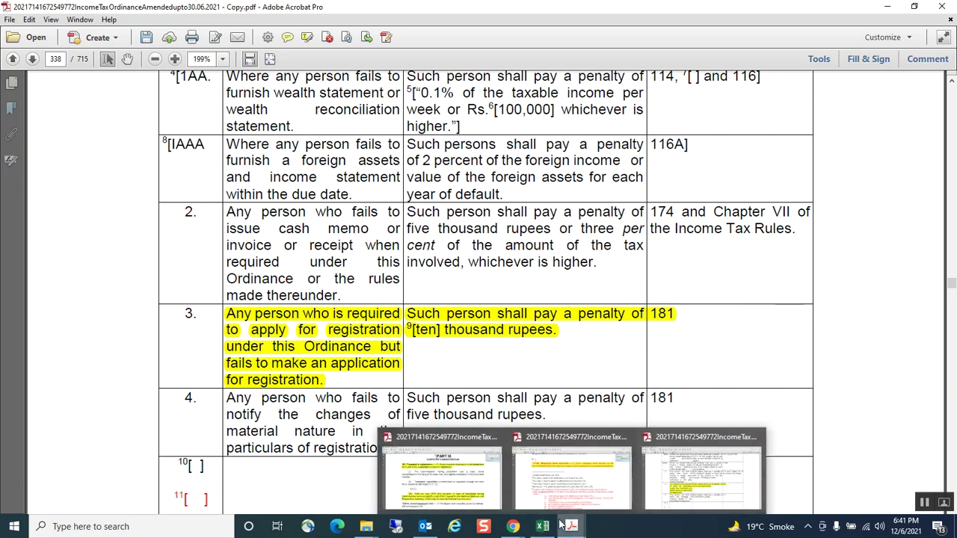
mouse_move(445, 470)
mouse_move(513, 527)
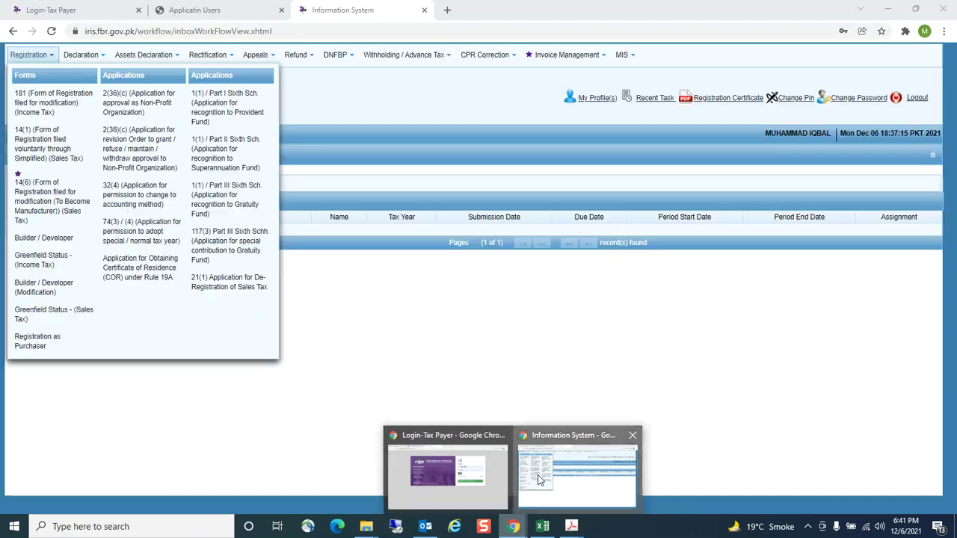
Start a Form 181 modification in IRIS and fill in the selected taxpayer's name and registration number
left_click(540, 479)
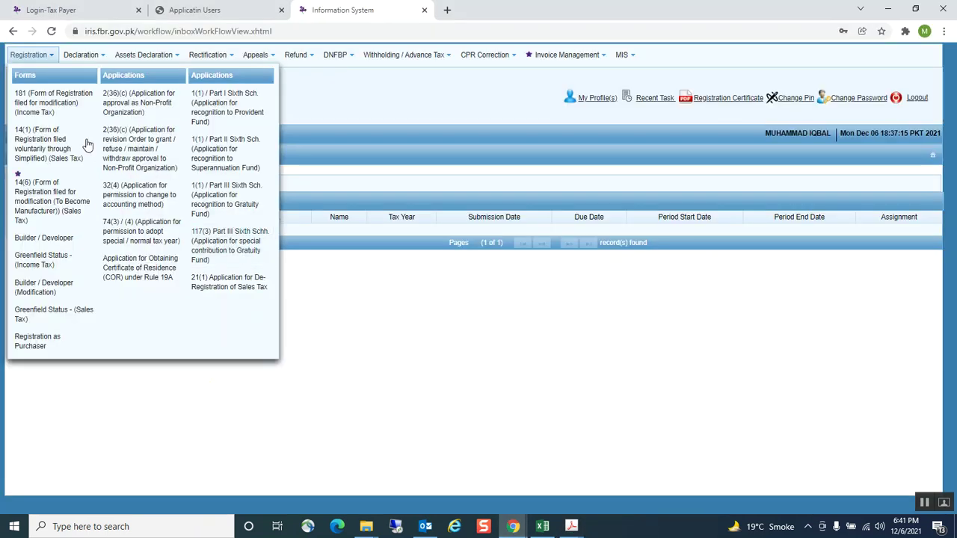
left_click(45, 112)
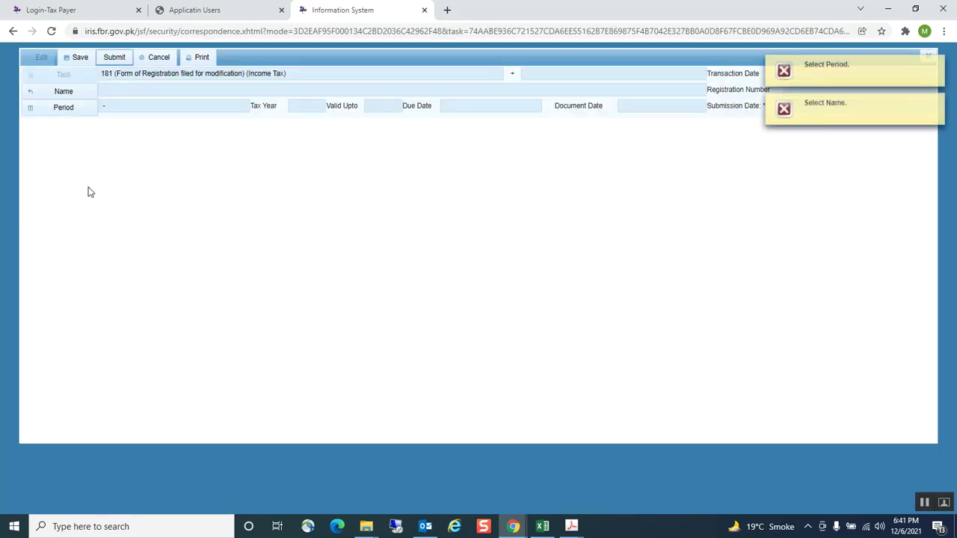
left_click(65, 93)
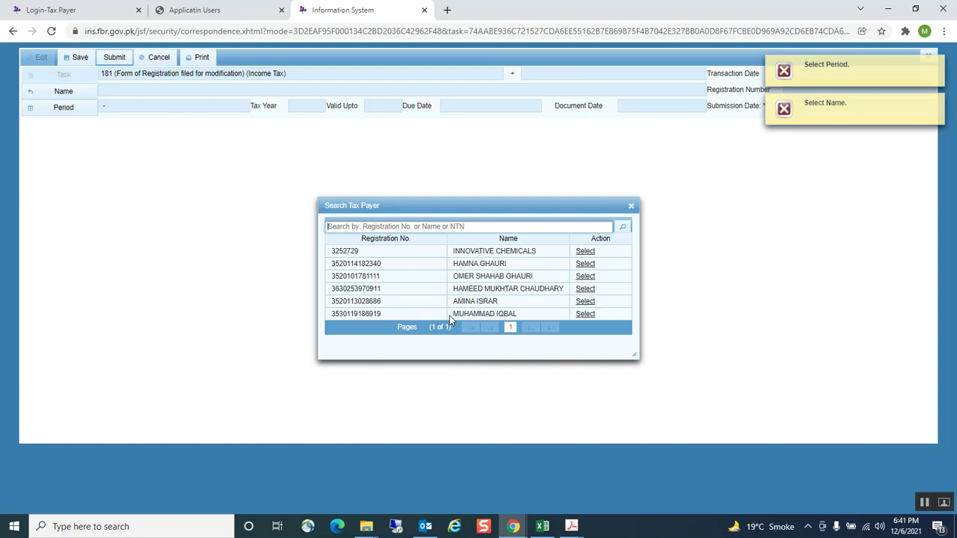
left_click(587, 315)
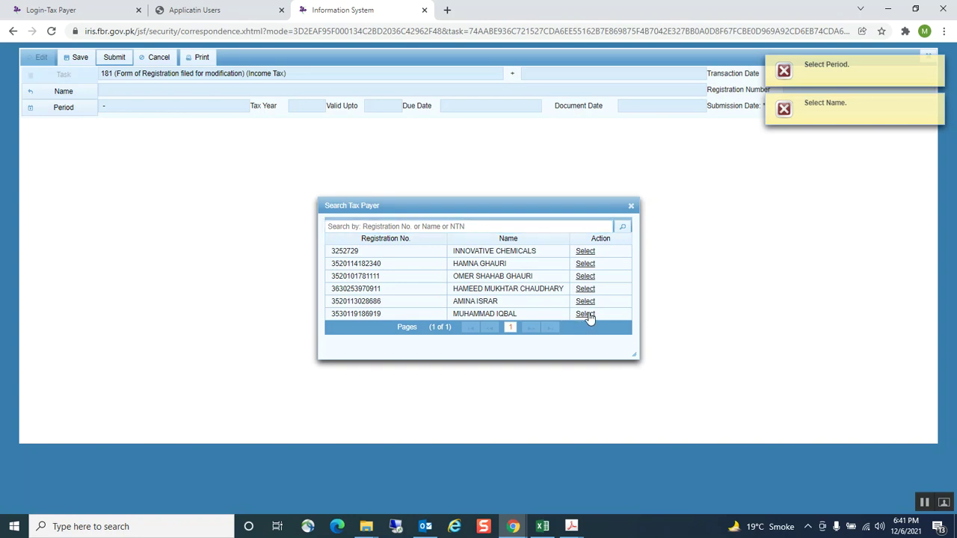
left_click(73, 110)
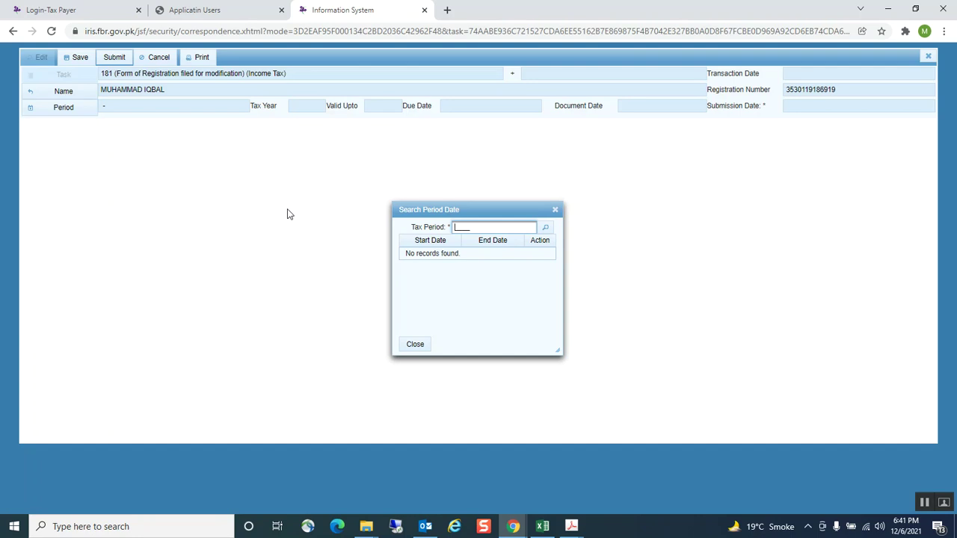
Search tax year 2022 and select the 01-Jul-2021 to 30-Jun-2022 period
type("2022")
left_click(547, 229)
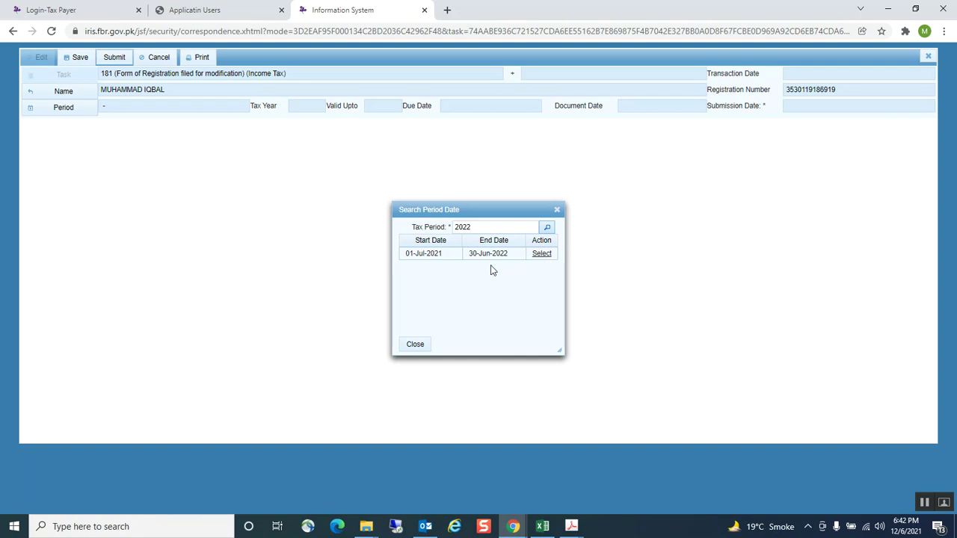
left_click(541, 254)
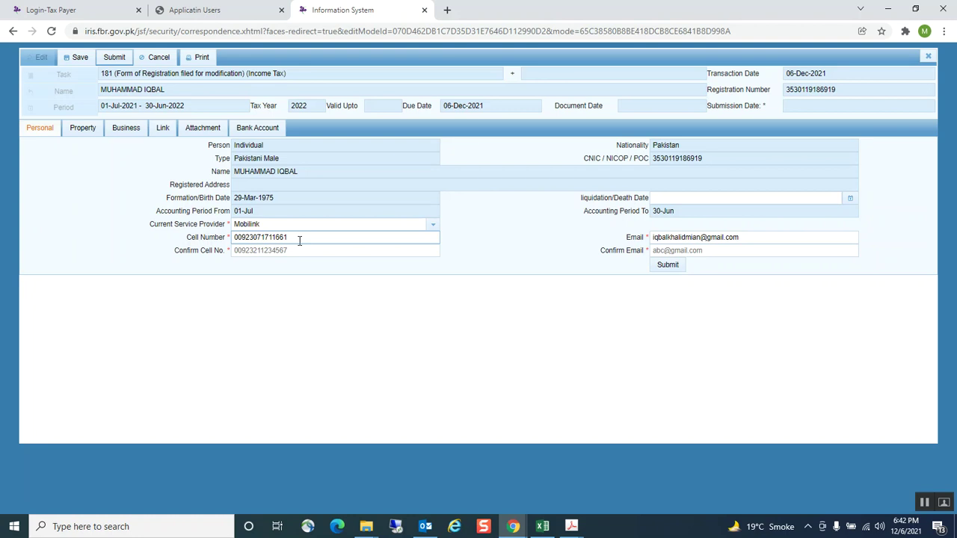
left_click(342, 238)
key("Tab")
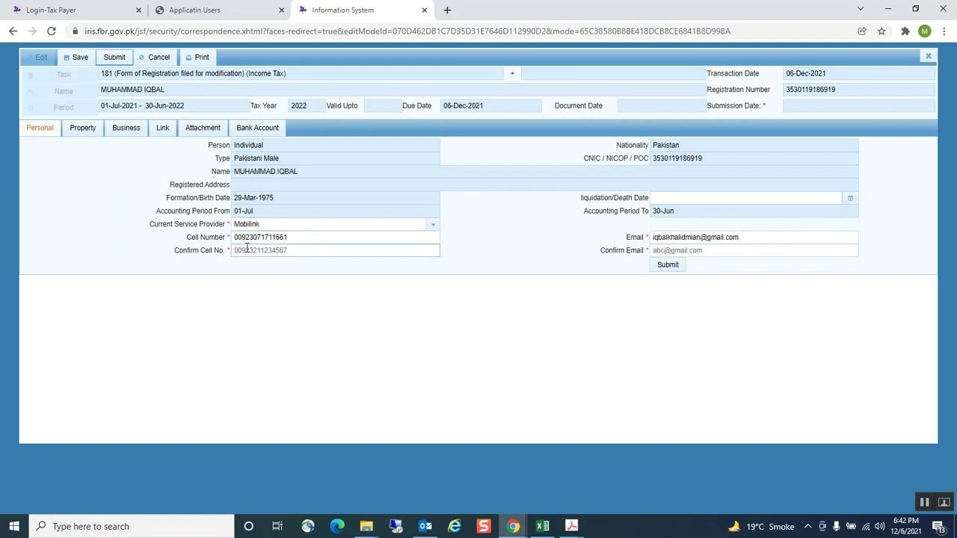
left_click(255, 237)
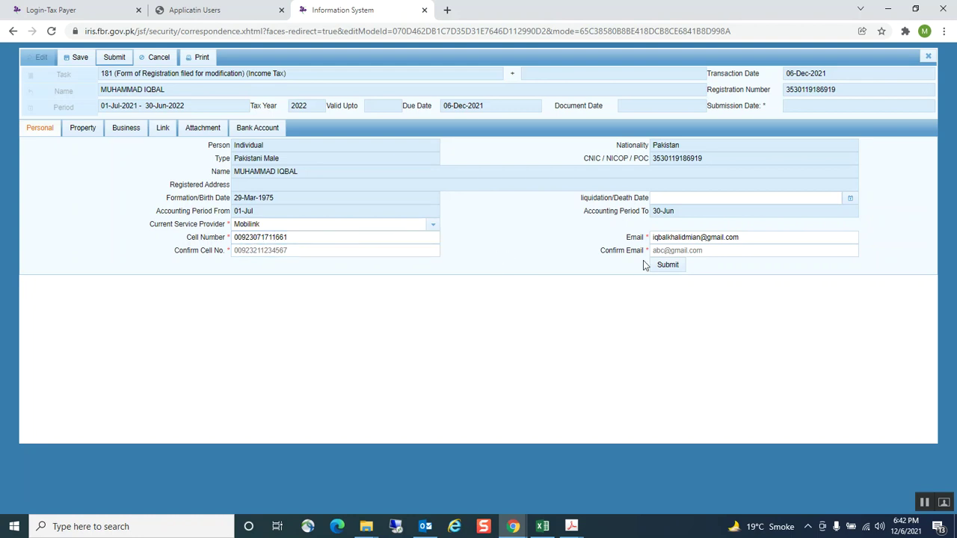
double_click(262, 237)
left_click_drag(244, 237, 274, 321)
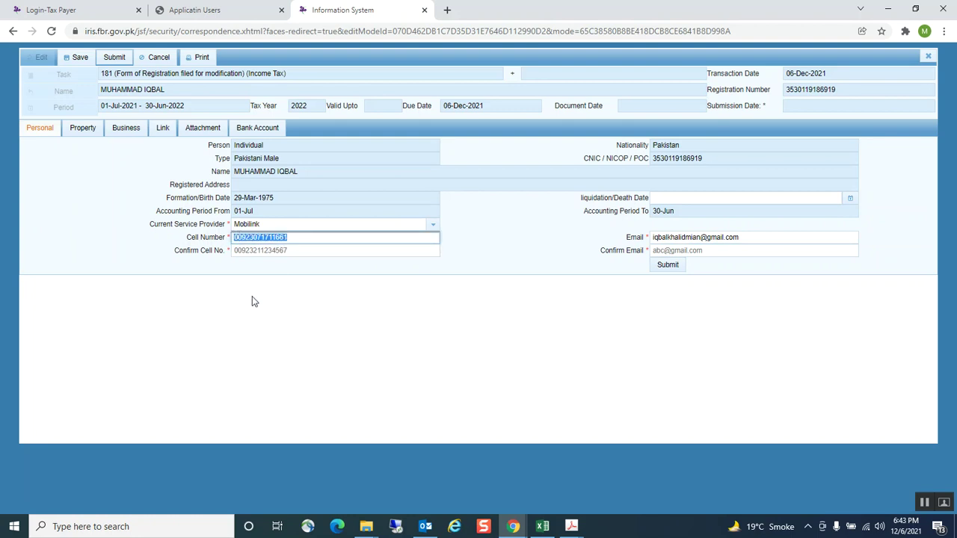
left_click(253, 250)
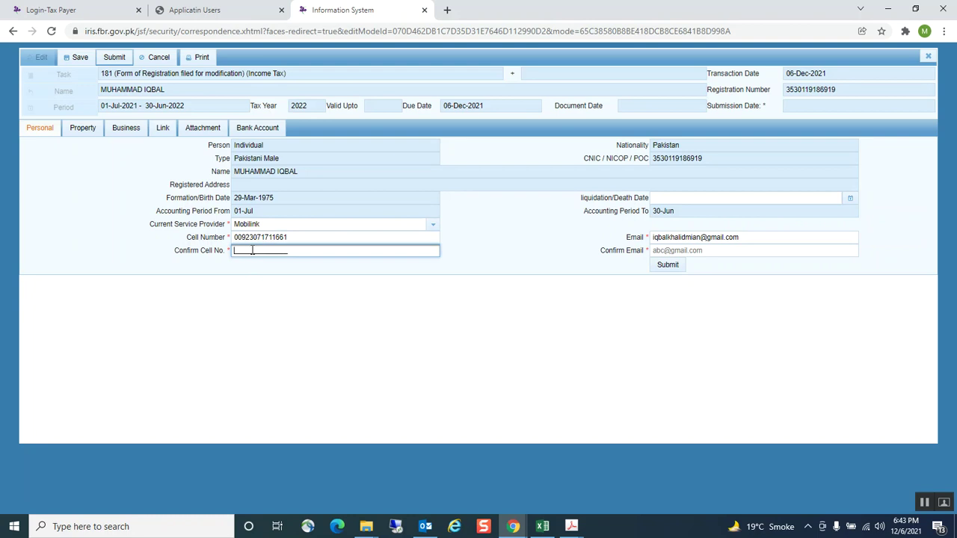
Enter the registered cell number in Confirm Cell No. and the registered e-mail in Confirm Email
left_click(661, 251)
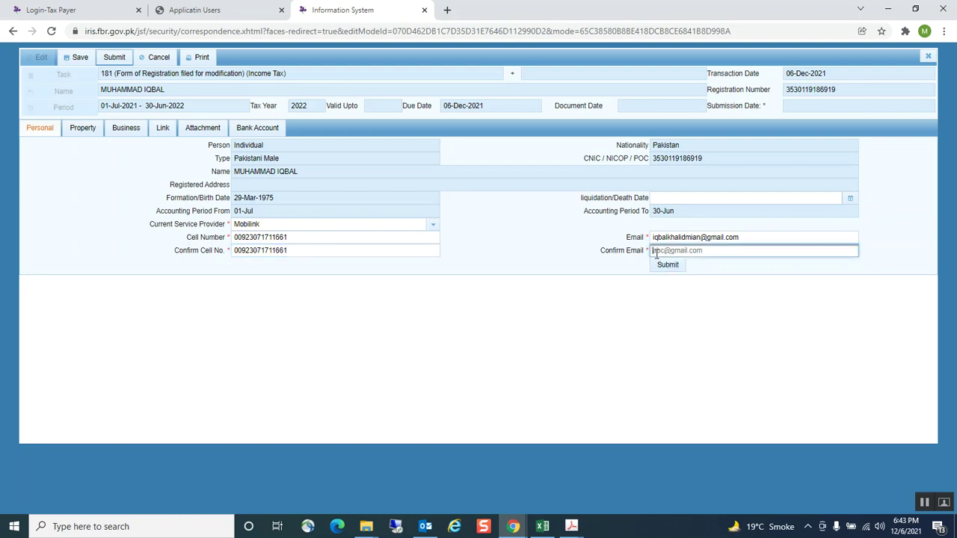
Show the Property tab's registered properties and start a blank new property entry
left_click(82, 129)
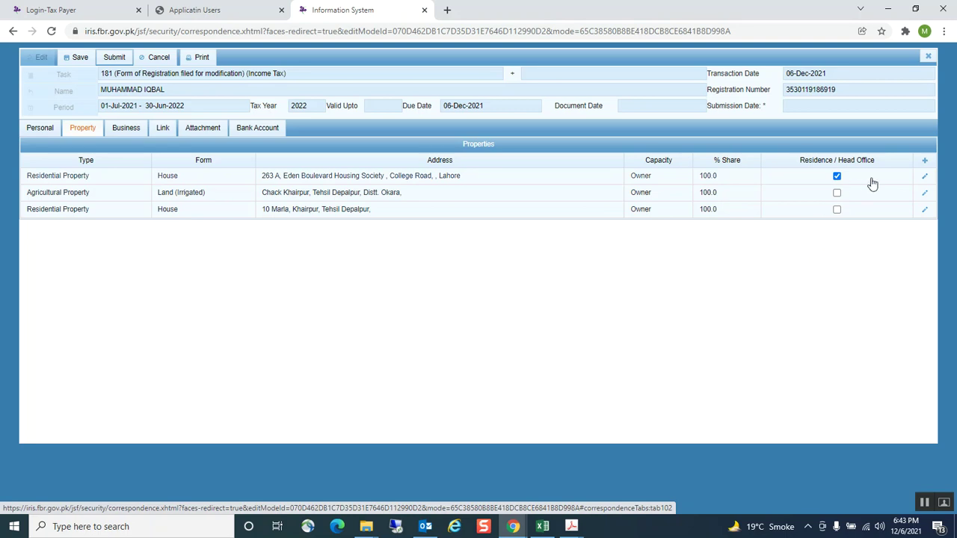
left_click(925, 162)
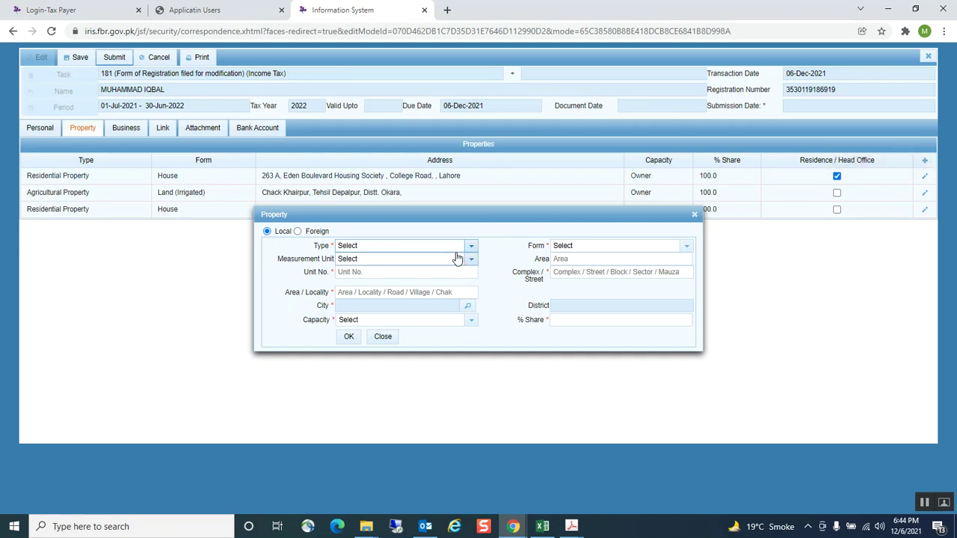
Set the new property as a Residential Property house measuring 5.00 Marla
left_click(471, 248)
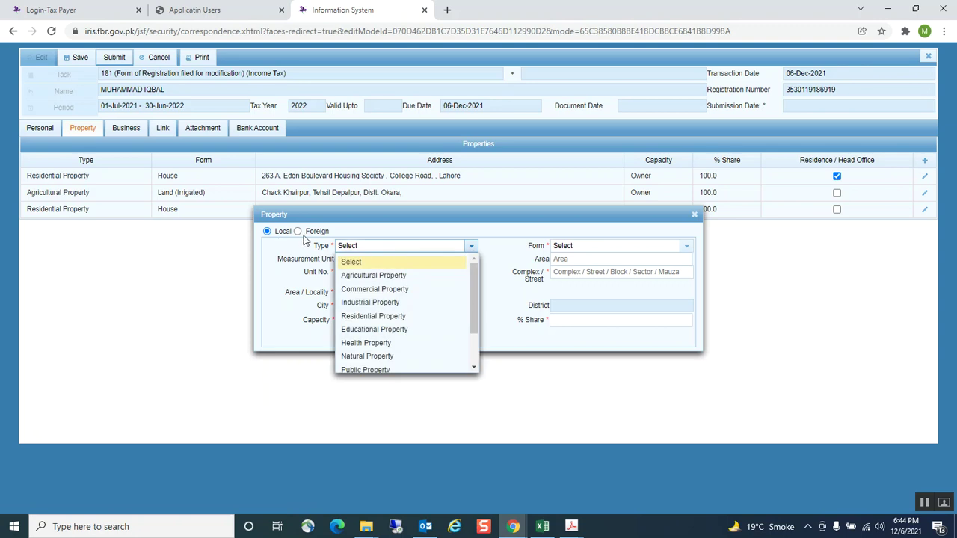
left_click(471, 246)
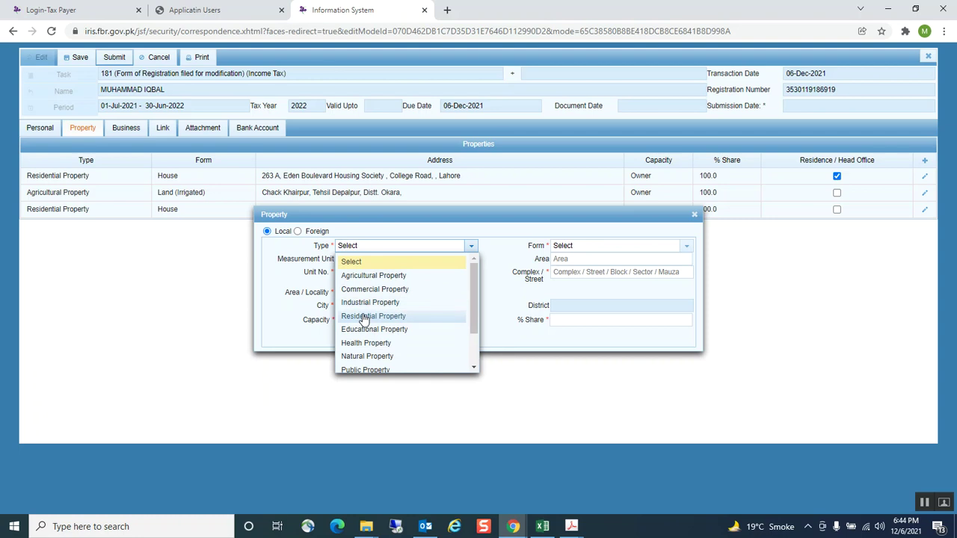
left_click(364, 317)
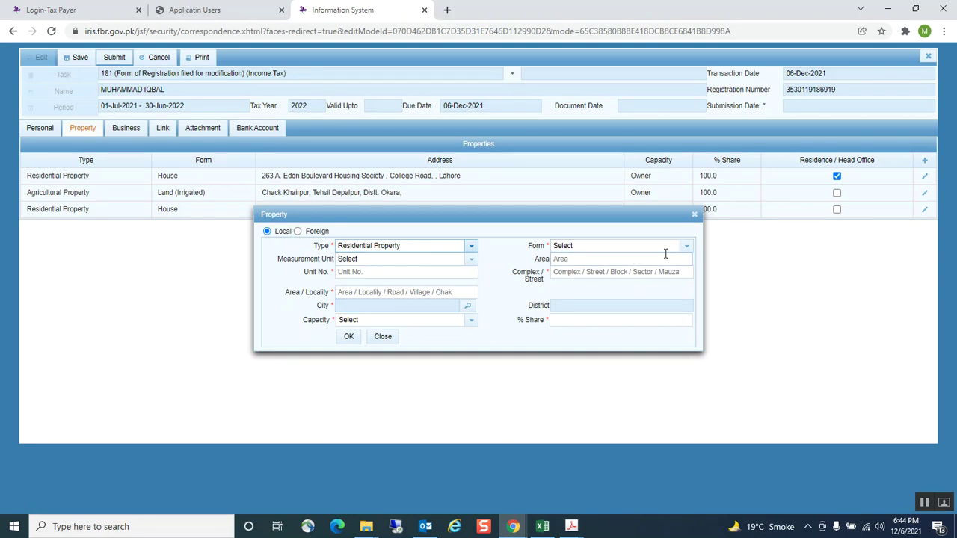
left_click(688, 246)
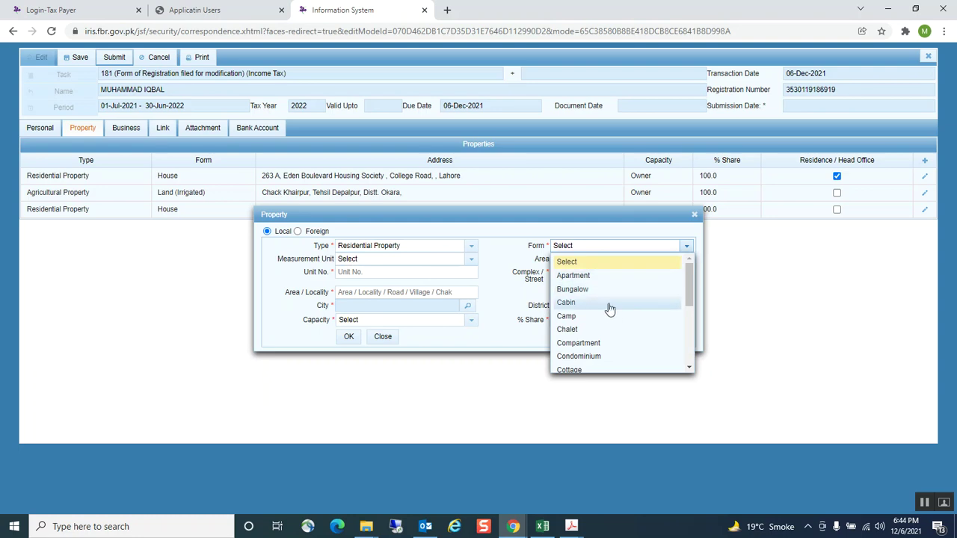
scroll(573, 334, "down", 1)
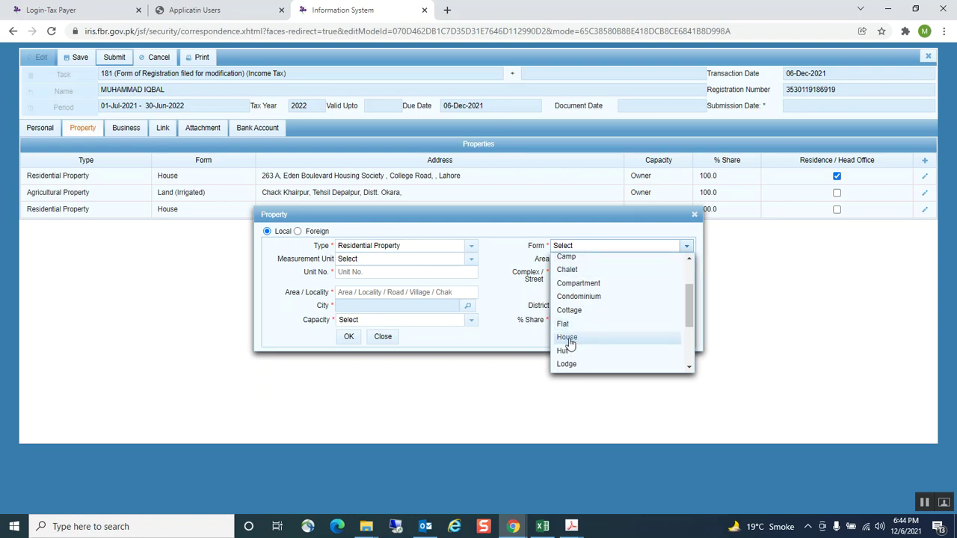
left_click(568, 338)
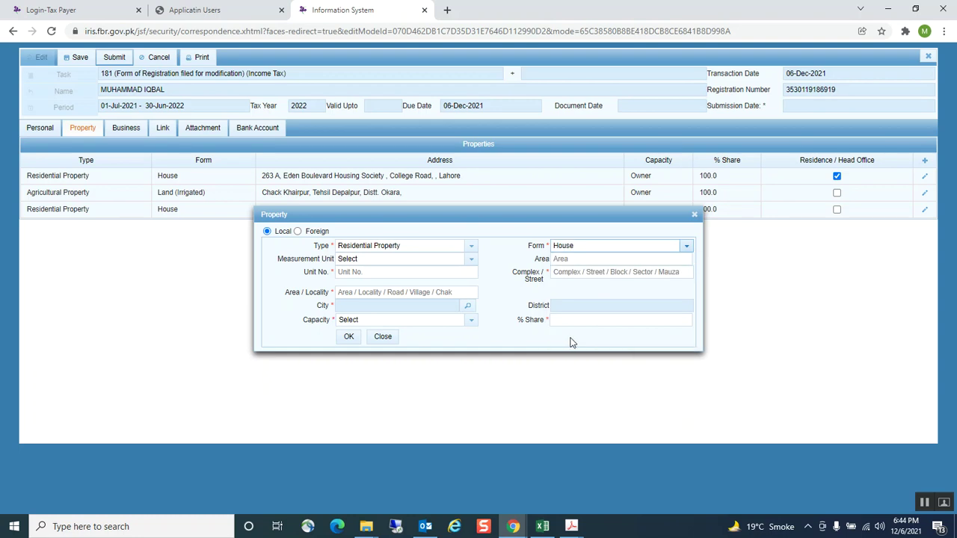
left_click(472, 260)
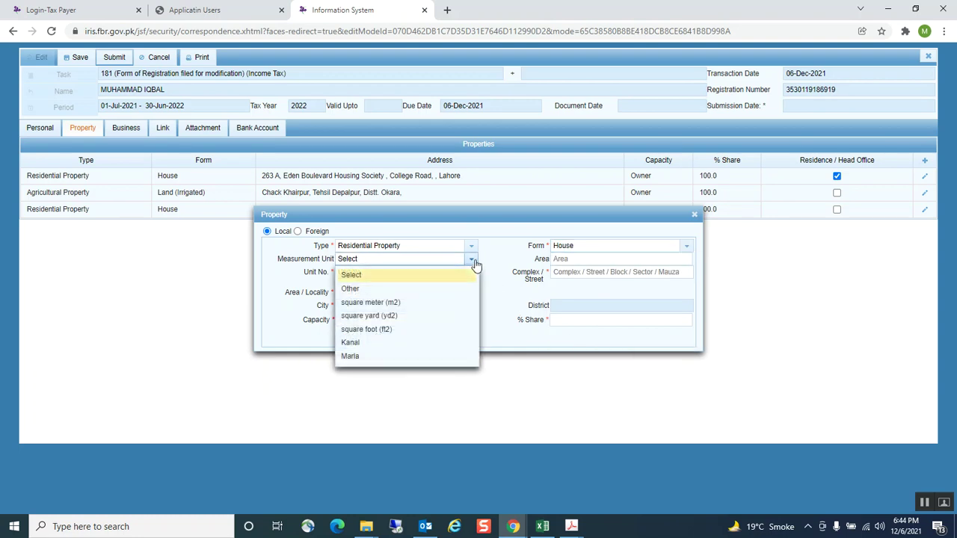
left_click(366, 358)
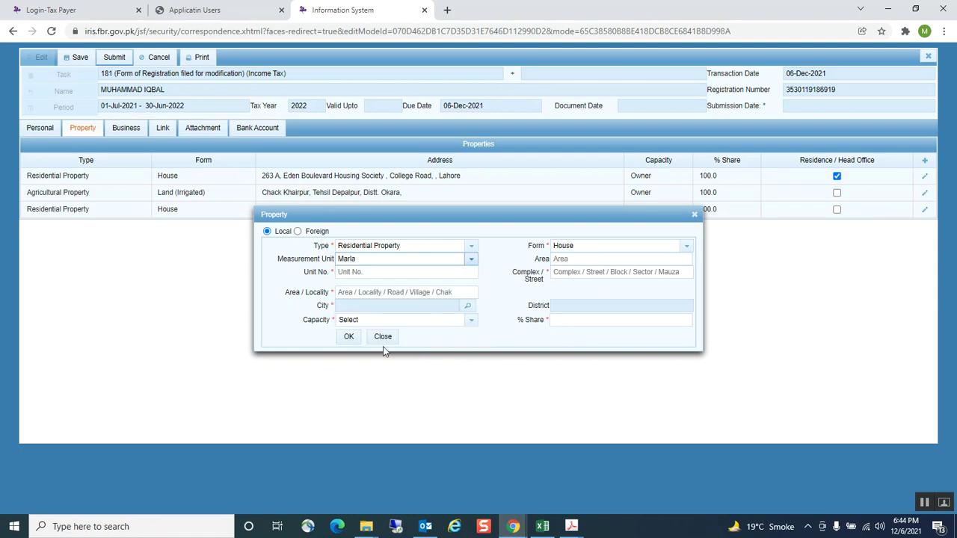
left_click(588, 260)
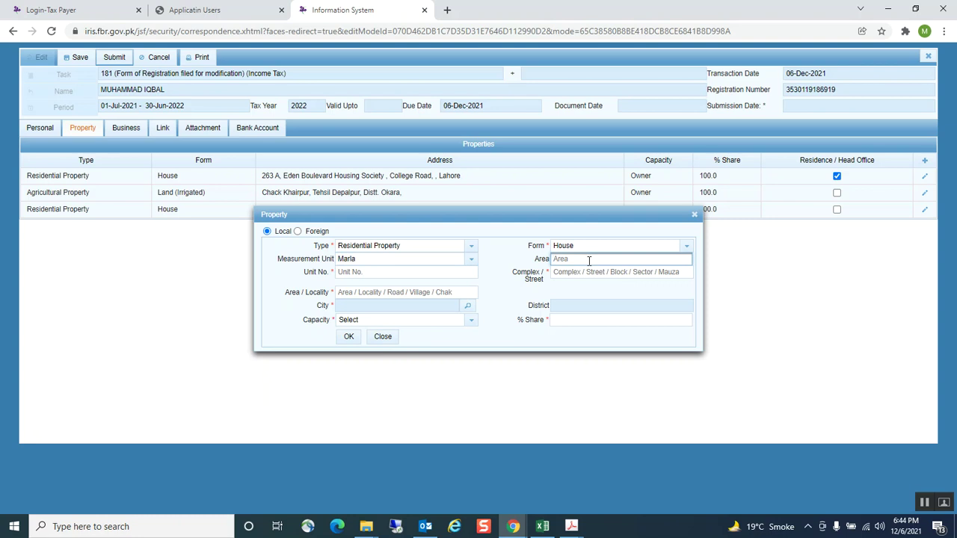
type("5")
left_click(502, 254)
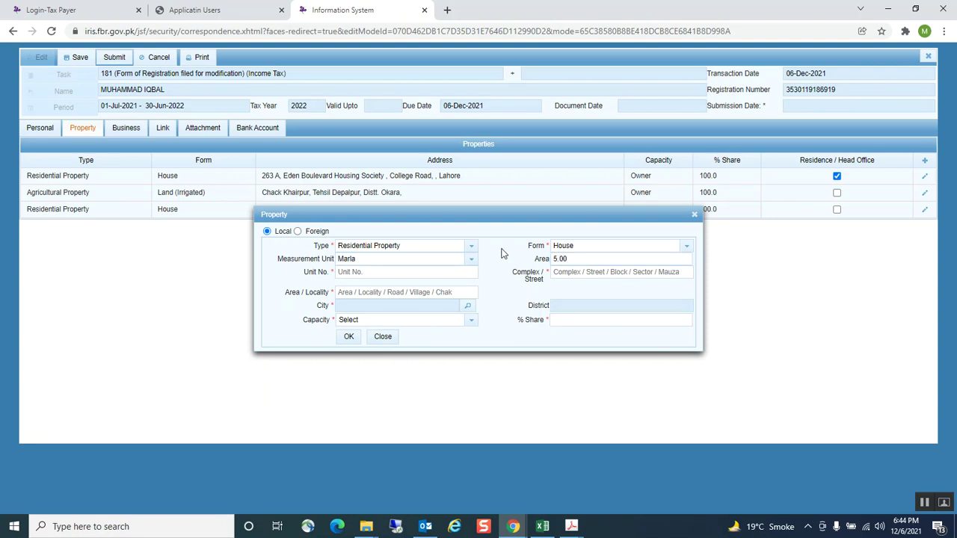
Fill in the property's unit number, street Eden and locality Wapdatown
left_click(362, 271)
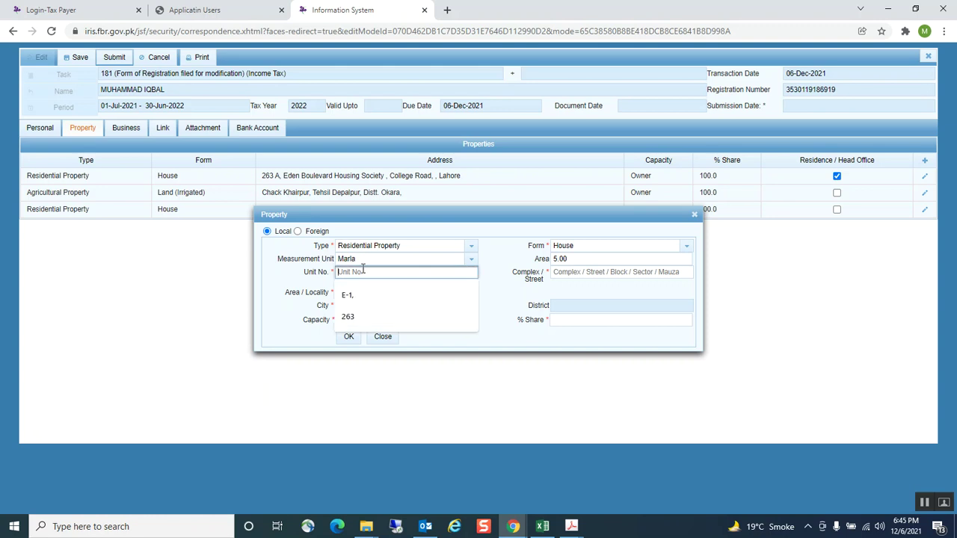
left_click(349, 318)
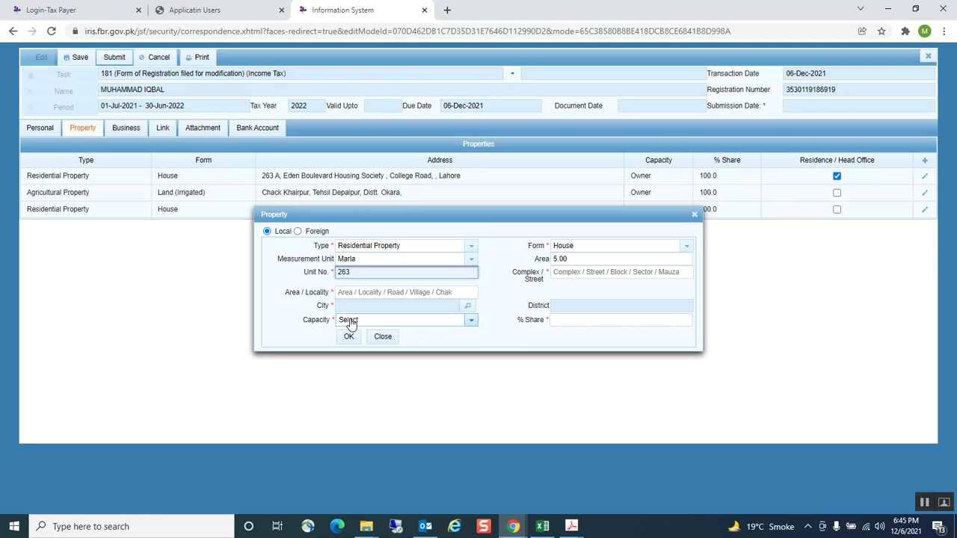
type("A")
left_click(596, 272)
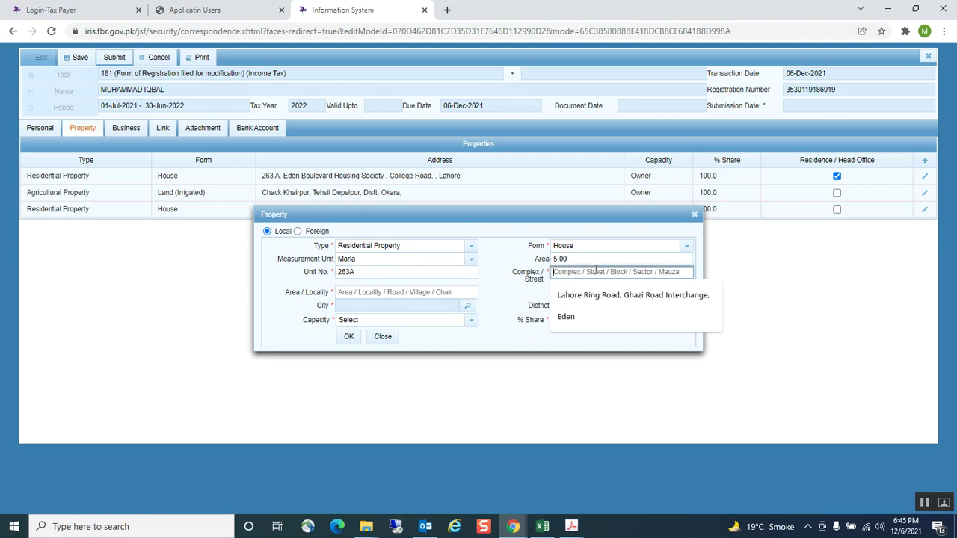
left_click(569, 317)
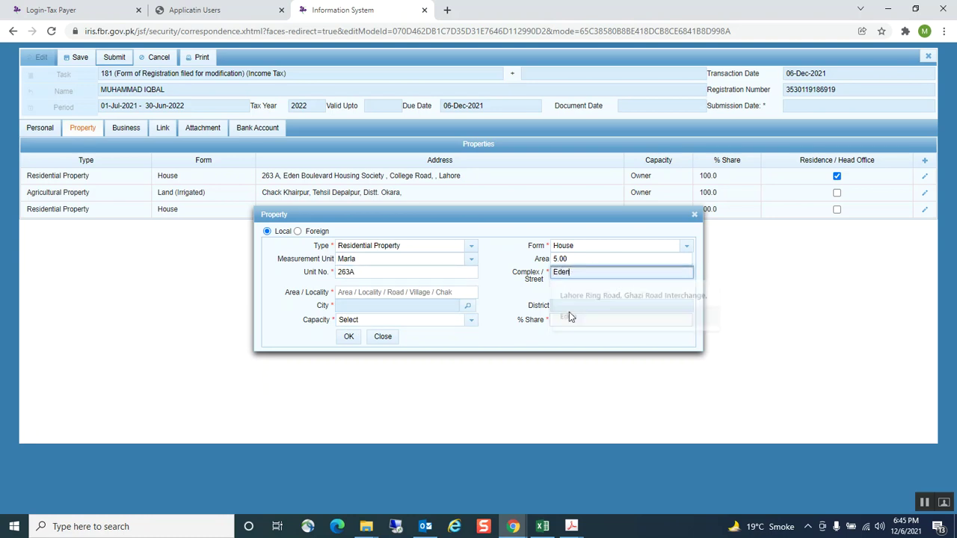
left_click(401, 294)
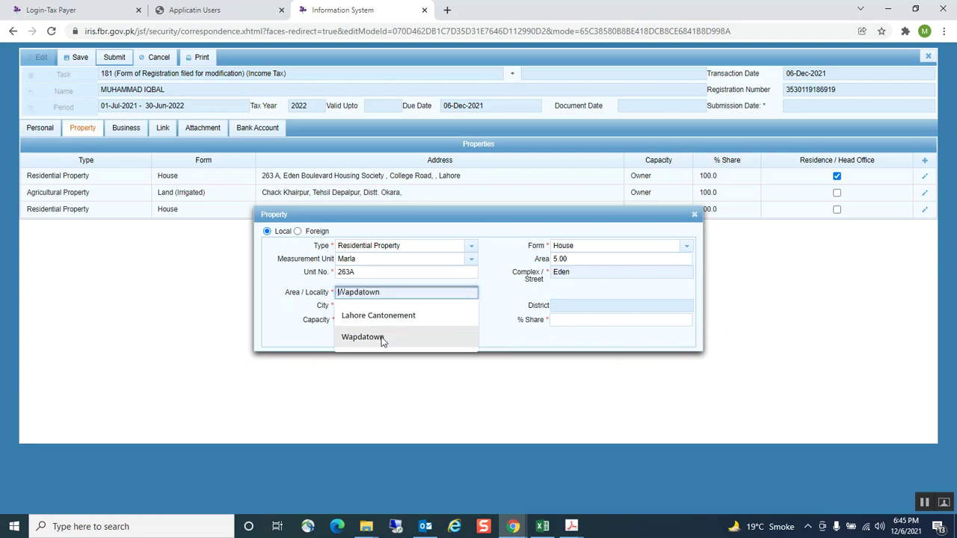
left_click(363, 337)
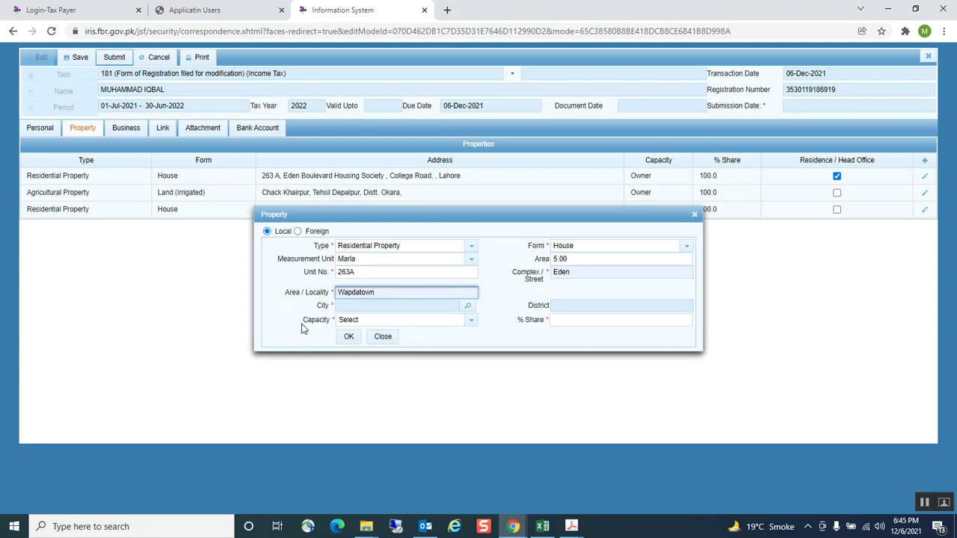
left_click(469, 306)
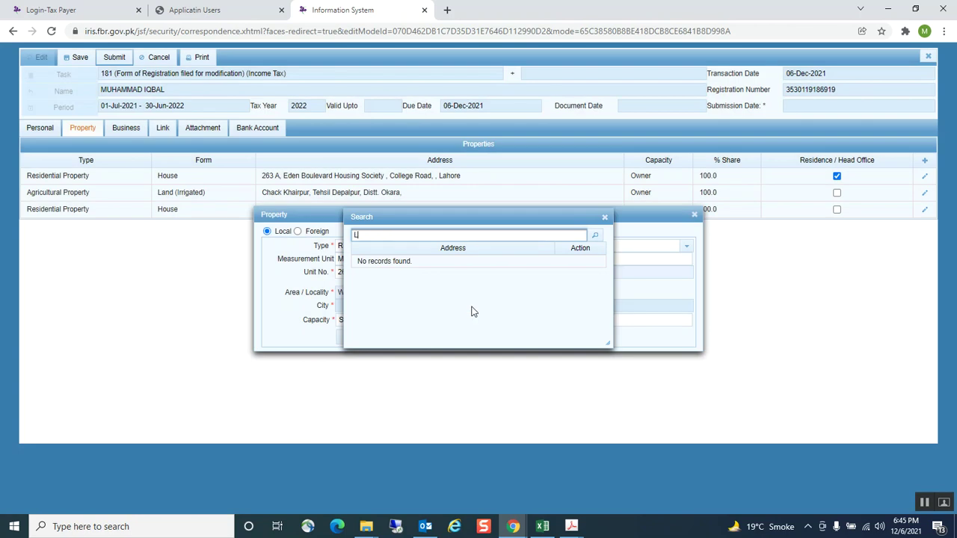
Search cities for Lahore and select Lahore Wapda Town, which fills District with Lahore
type("Lahore")
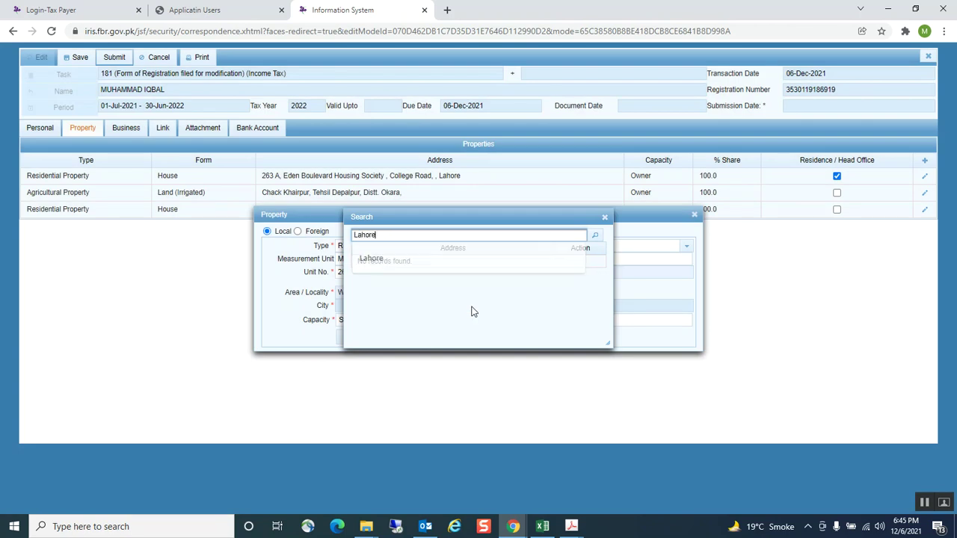
left_click(595, 236)
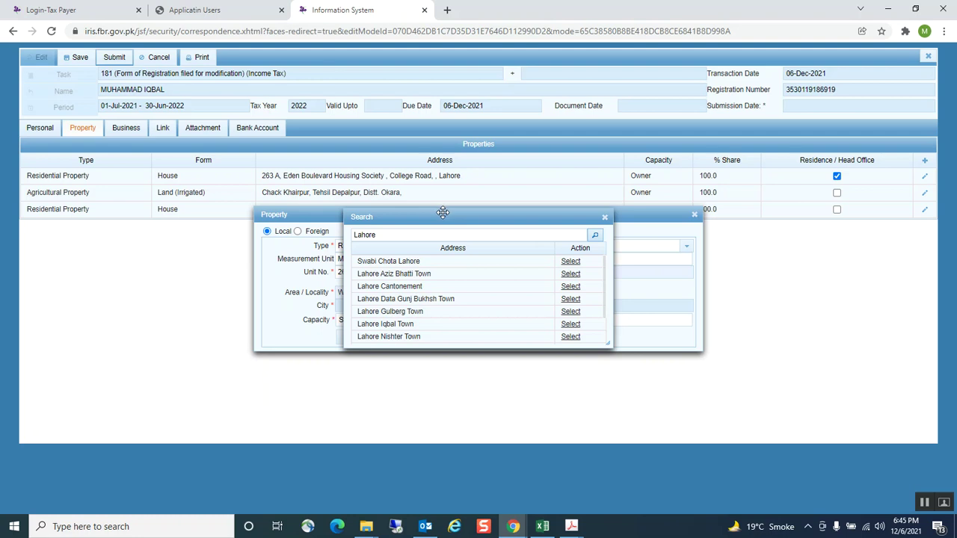
scroll(407, 292, "down", 3)
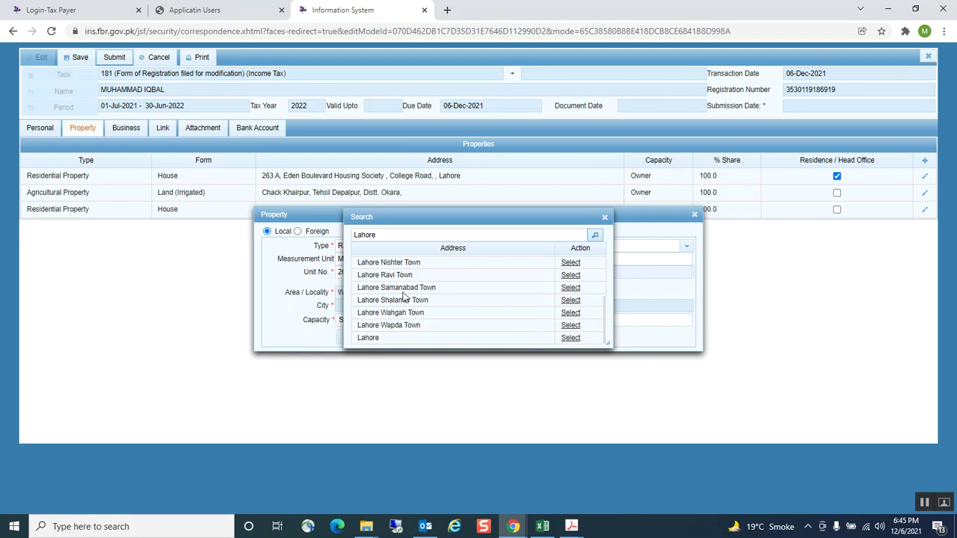
scroll(404, 297, "up", 1)
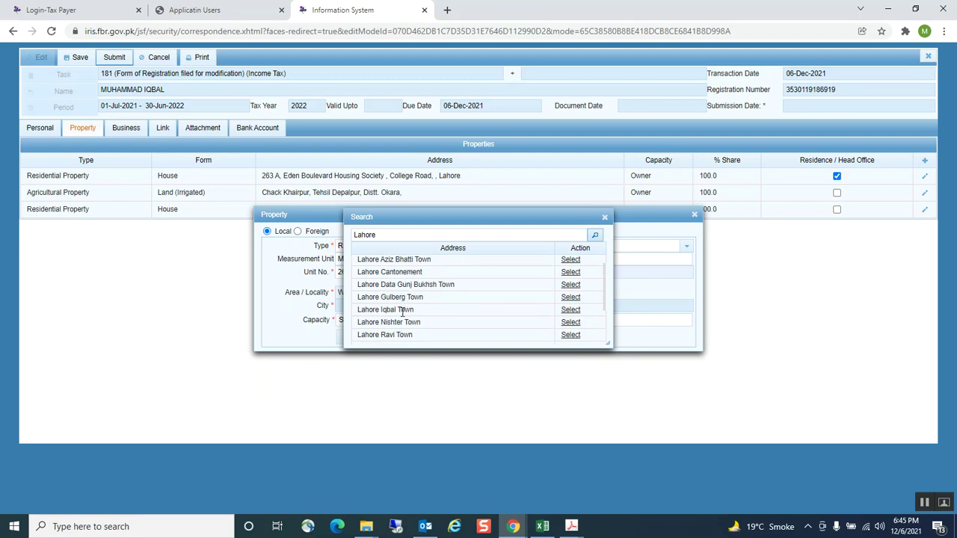
scroll(442, 322, "down", 2)
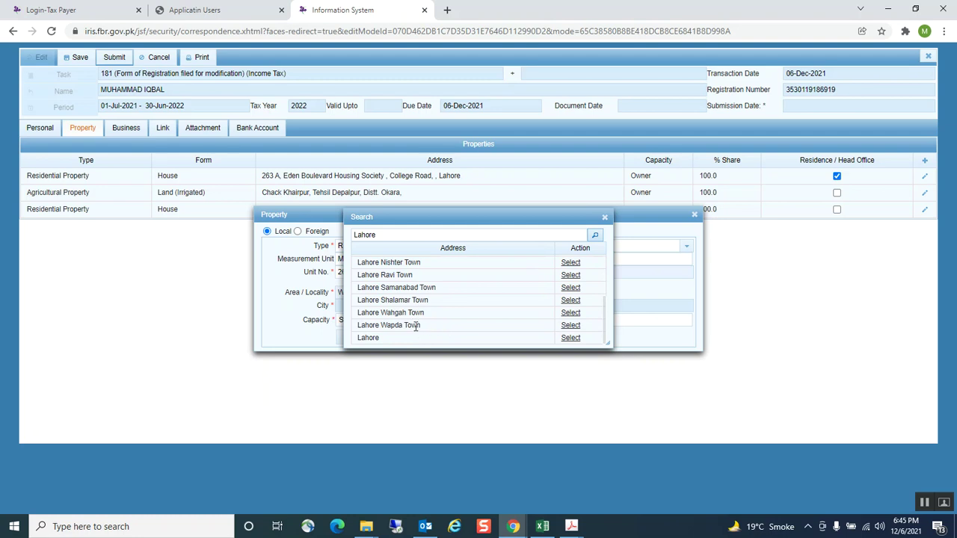
scroll(417, 327, "up", 2)
scroll(413, 325, "down", 2)
left_click(572, 326)
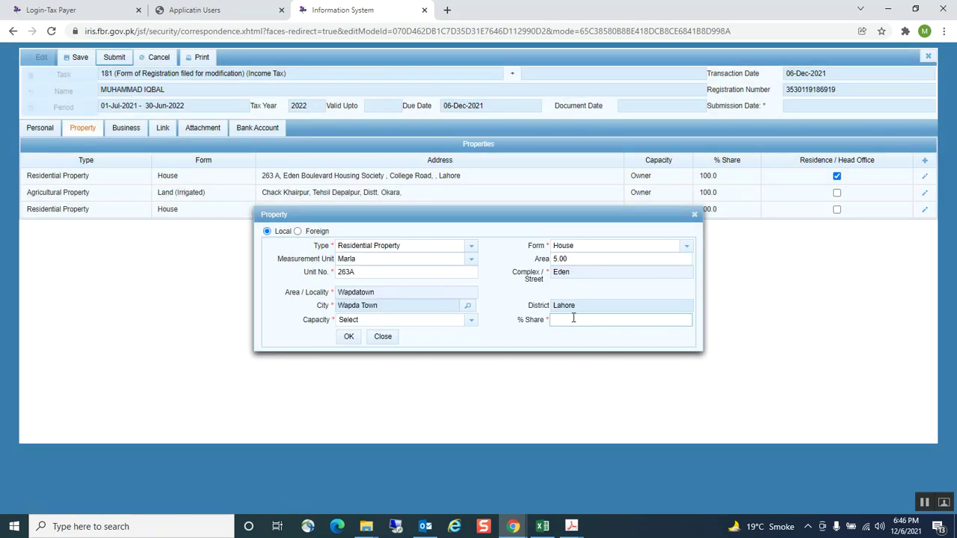
Save the Wapda Town house with Owner capacity and 100% share, and mark it as residence
left_click(469, 323)
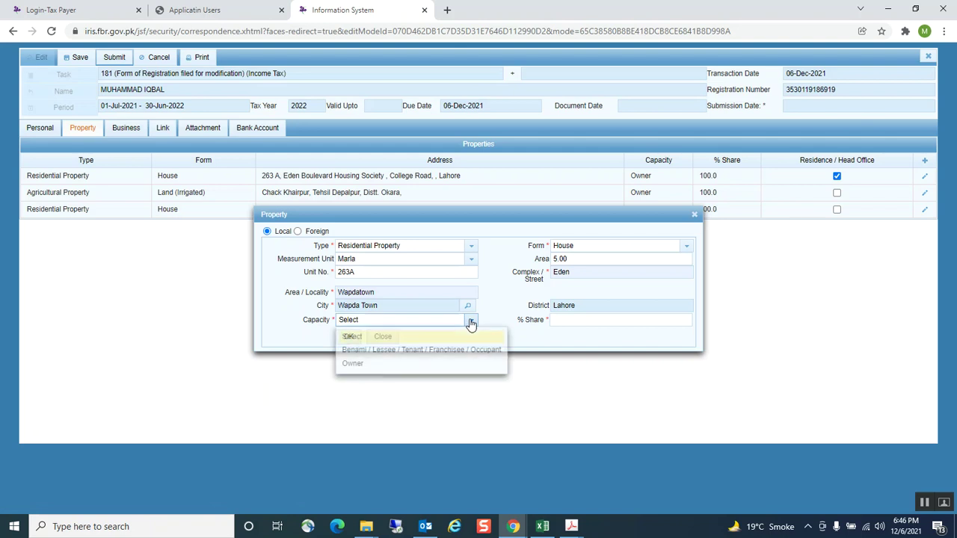
left_click(378, 365)
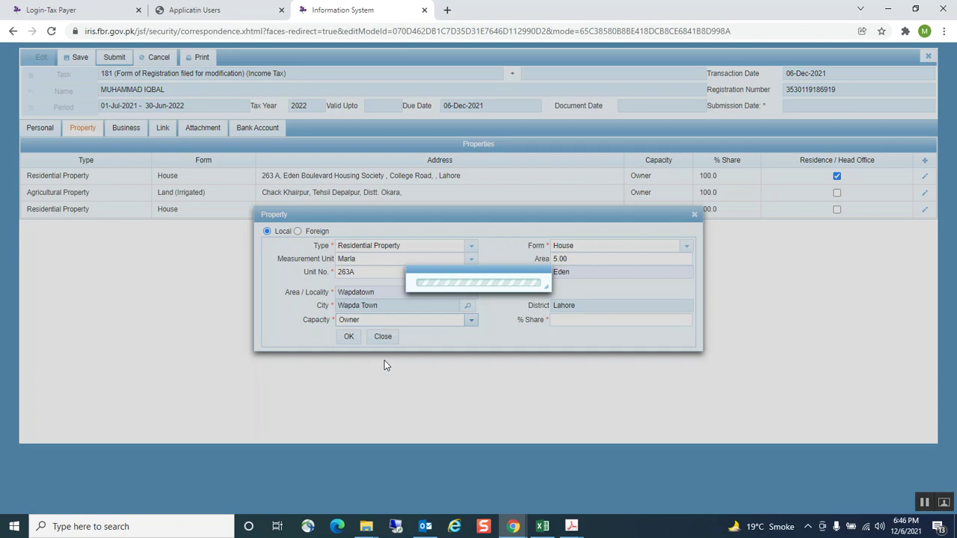
left_click(569, 323)
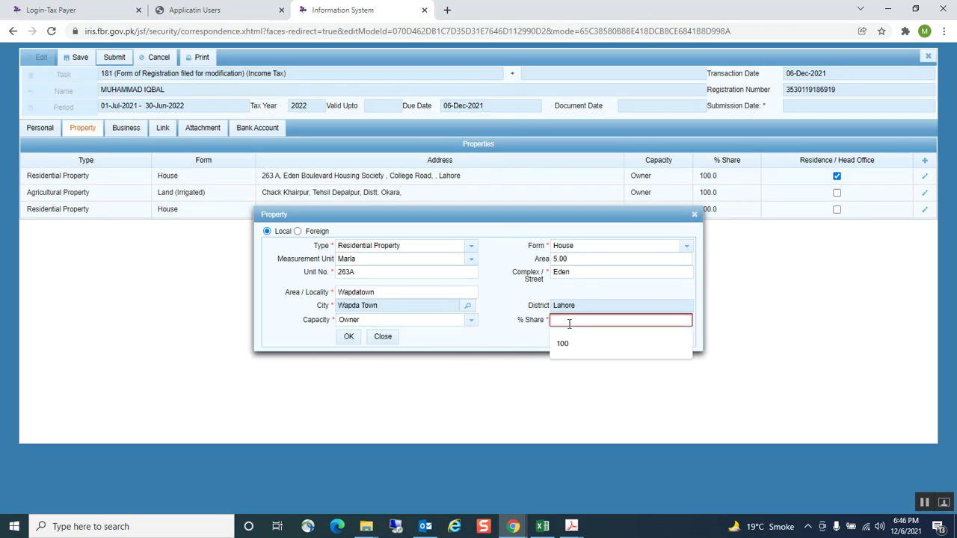
left_click(567, 345)
left_click(347, 338)
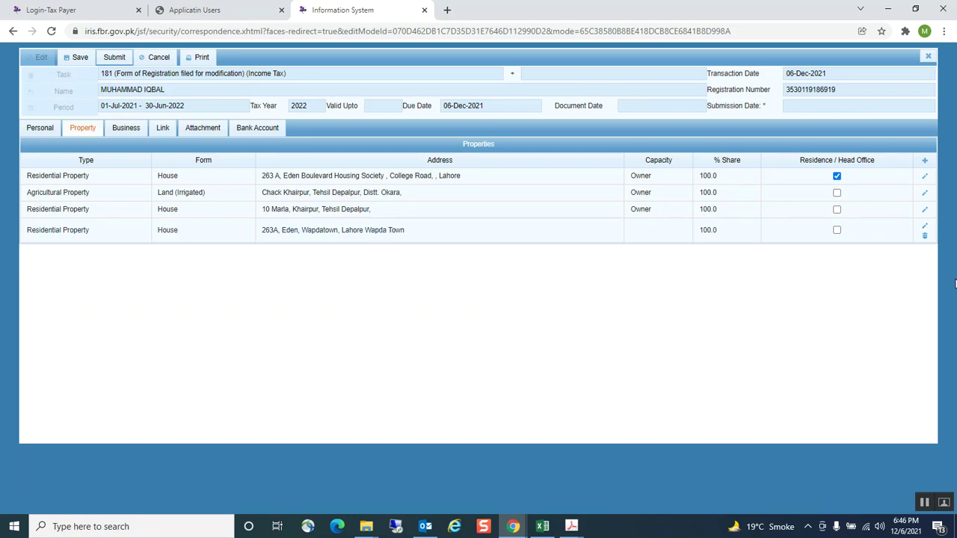
left_click(837, 231)
Add a new record on the Business tab with business name 'accout'
left_click(126, 129)
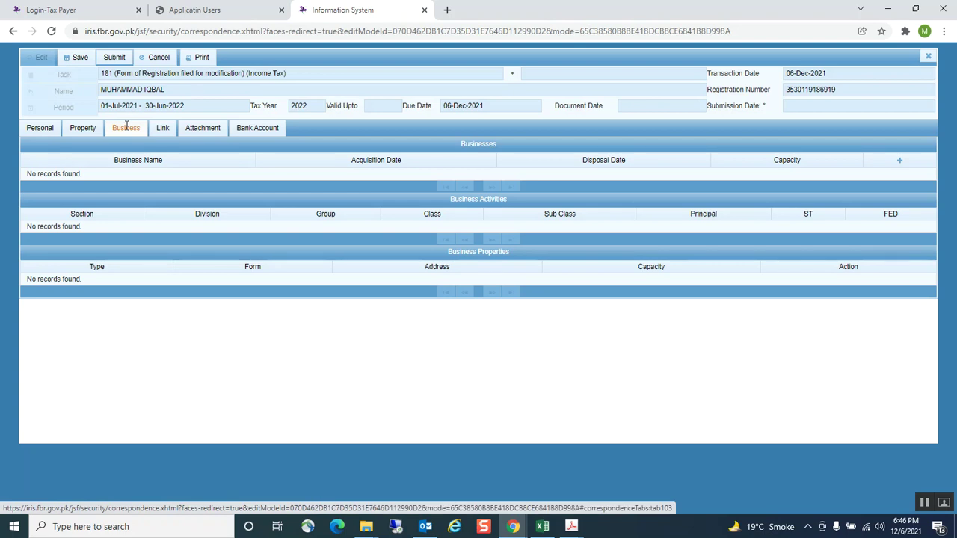
left_click(901, 161)
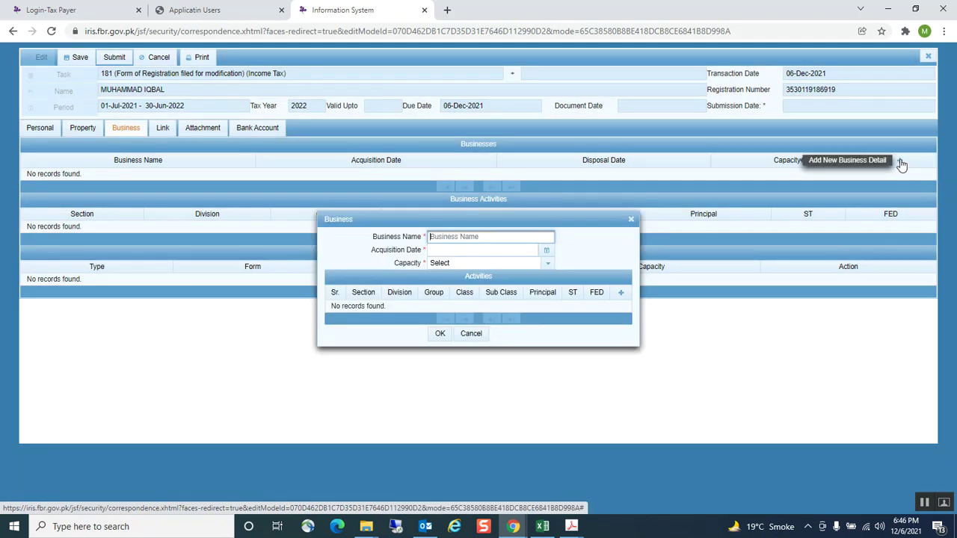
left_click(443, 236)
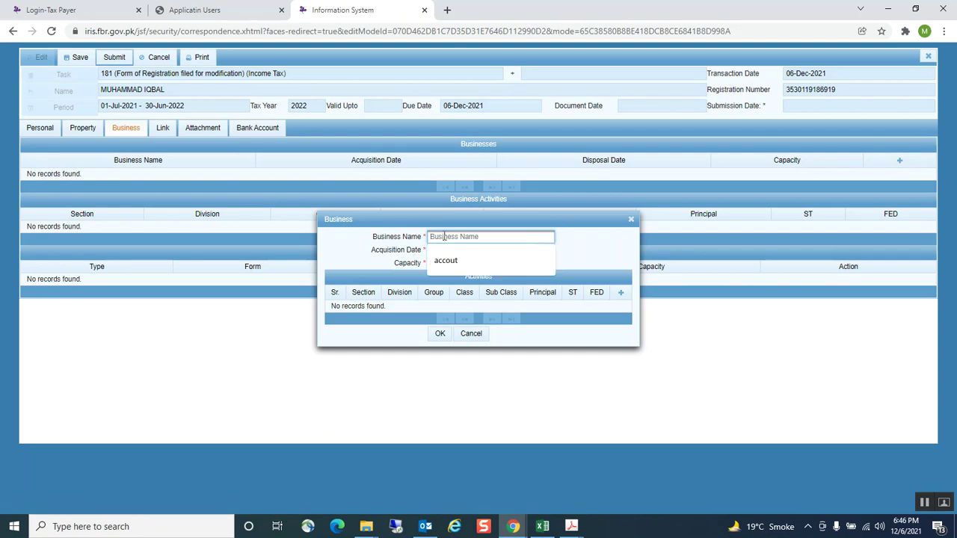
left_click(440, 259)
type("t")
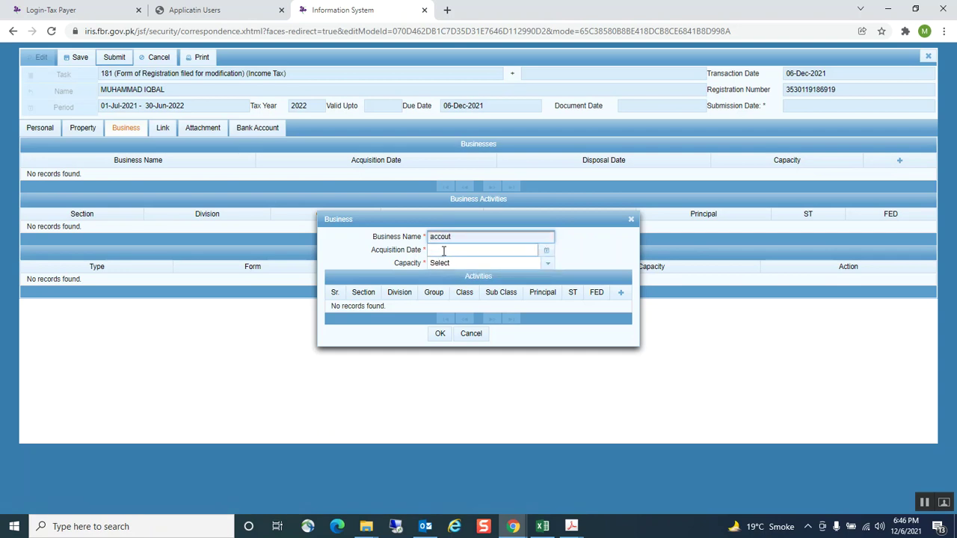
left_click(444, 250)
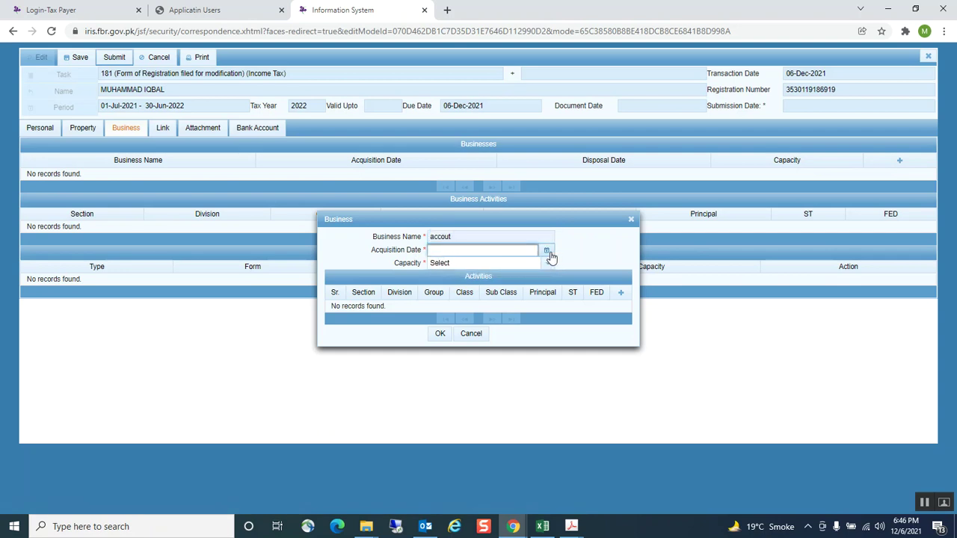
Set the acquisition date to 12/1/20 and capacity to Owner, then try to save the business
left_click(547, 252)
left_click(524, 268)
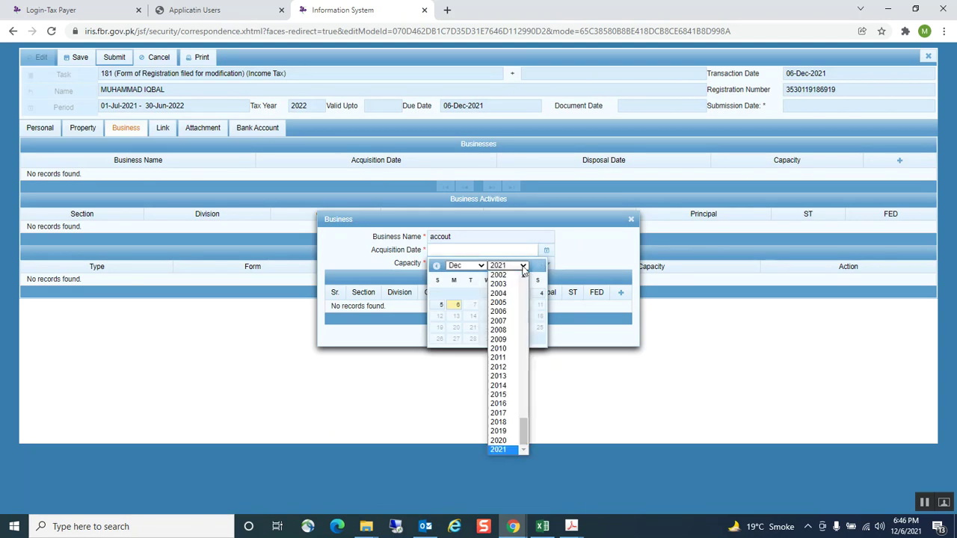
left_click(499, 442)
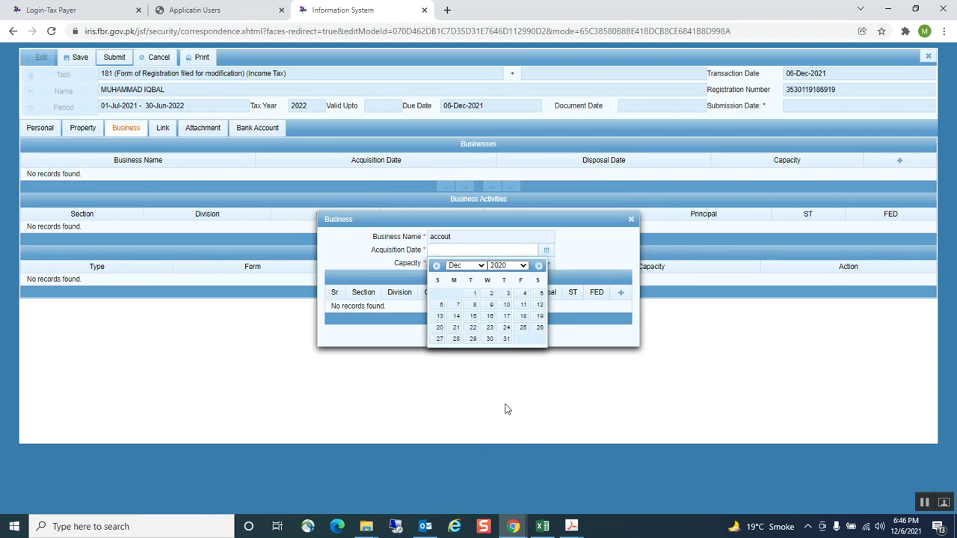
left_click(474, 294)
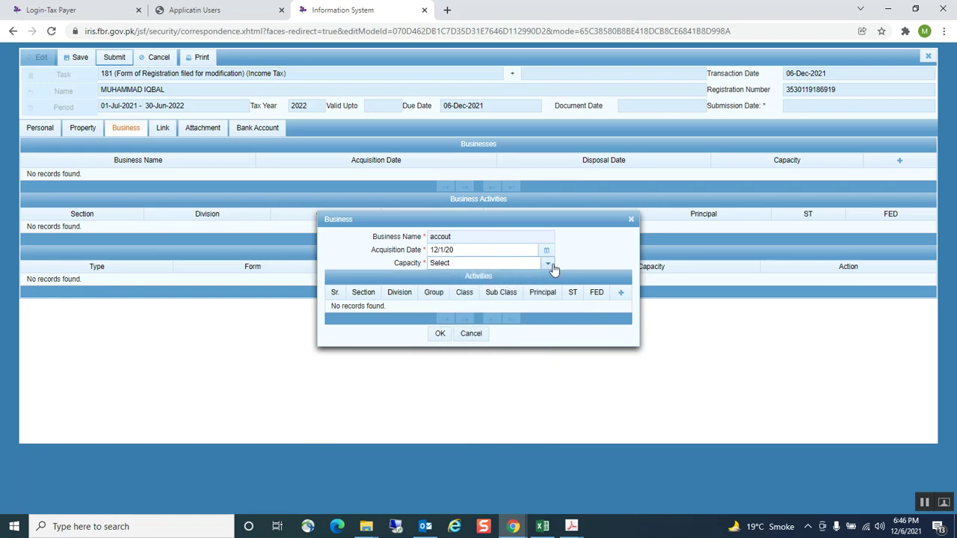
left_click(547, 264)
left_click(454, 307)
left_click(440, 334)
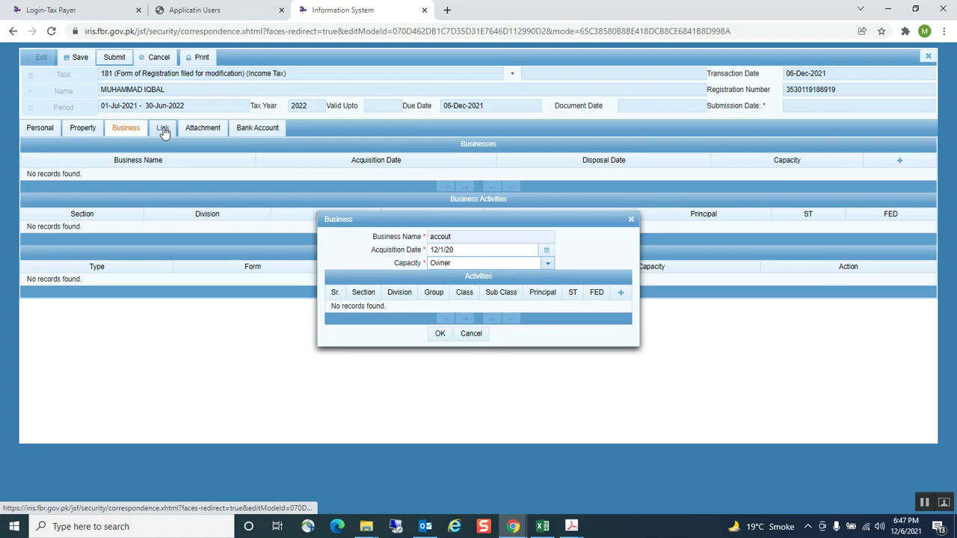
Add a new link on the Link tab with capacity Agent / Dealer / Distributor and search names, finding 0 records
left_click(164, 130)
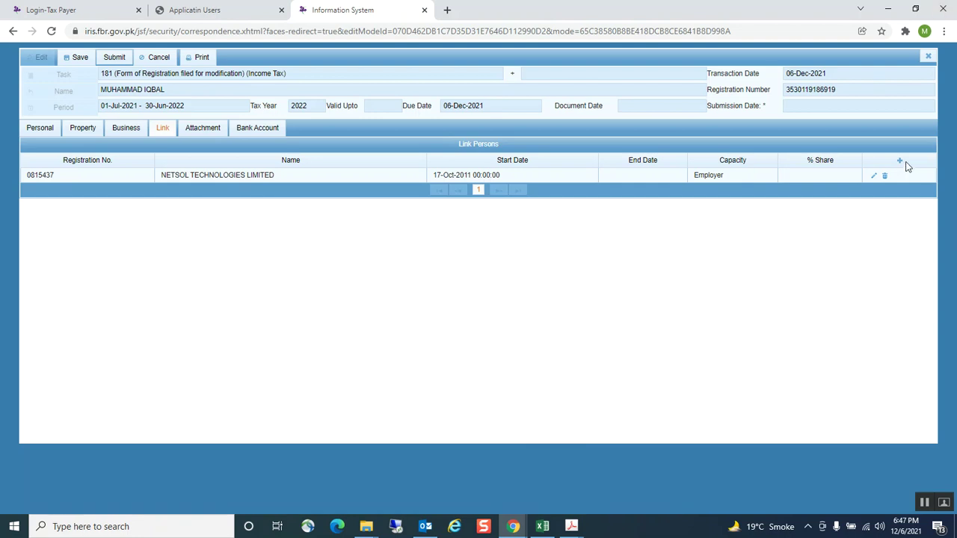
left_click(900, 161)
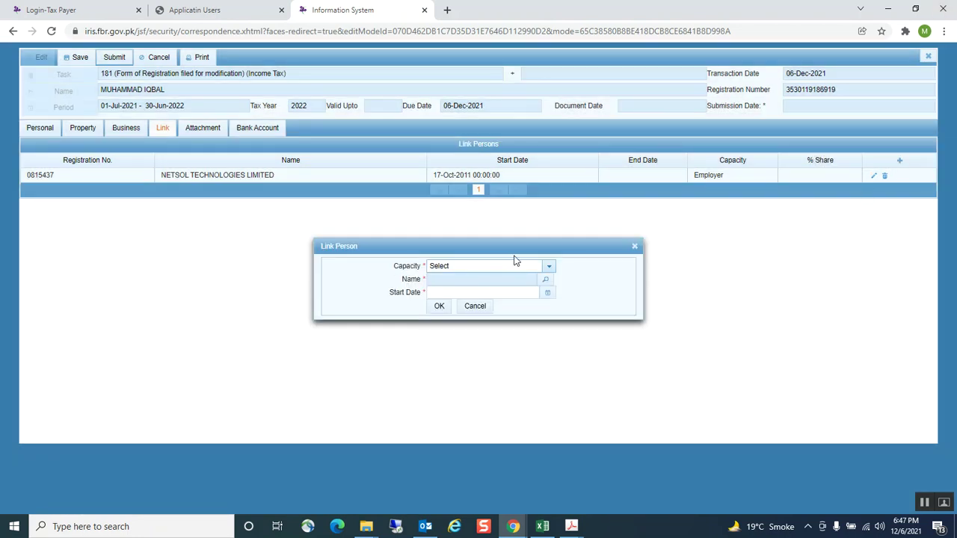
left_click(547, 267)
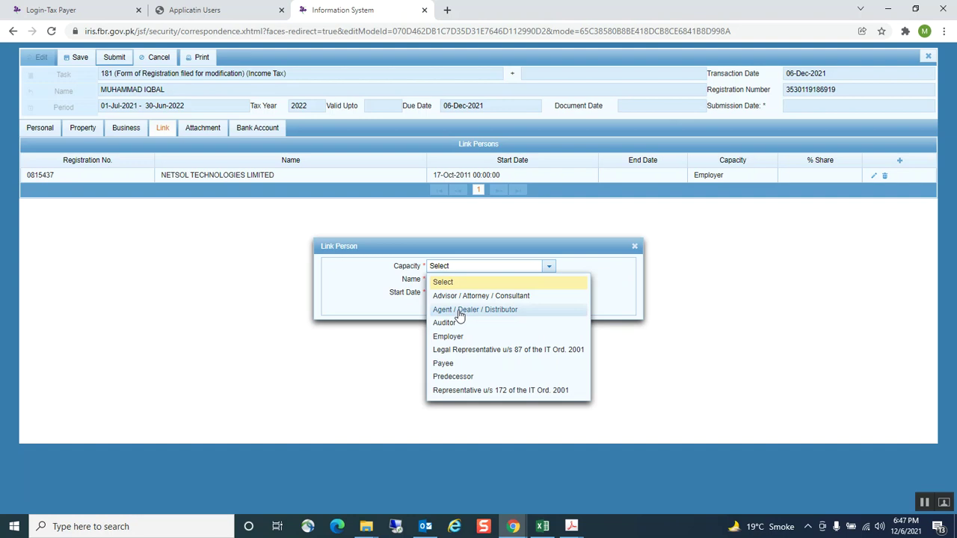
left_click(456, 312)
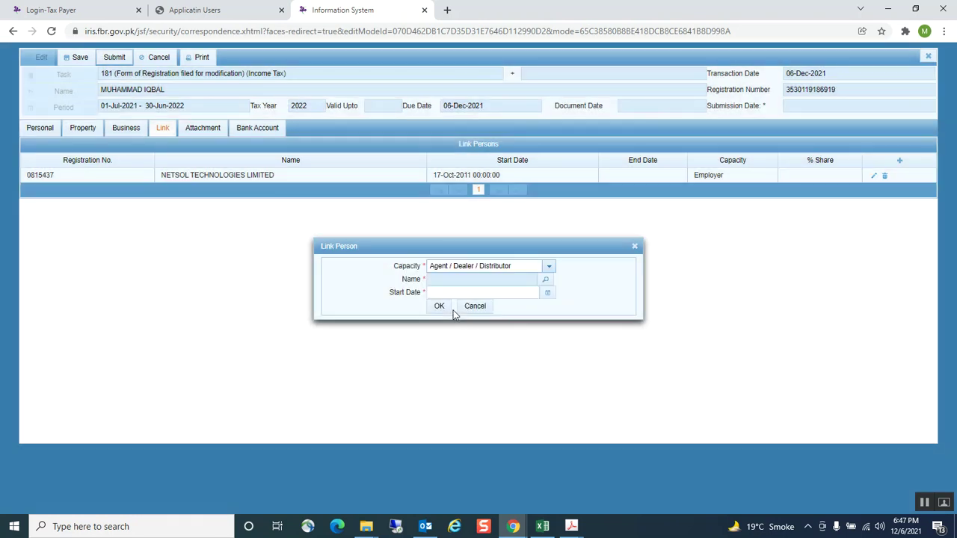
left_click(545, 279)
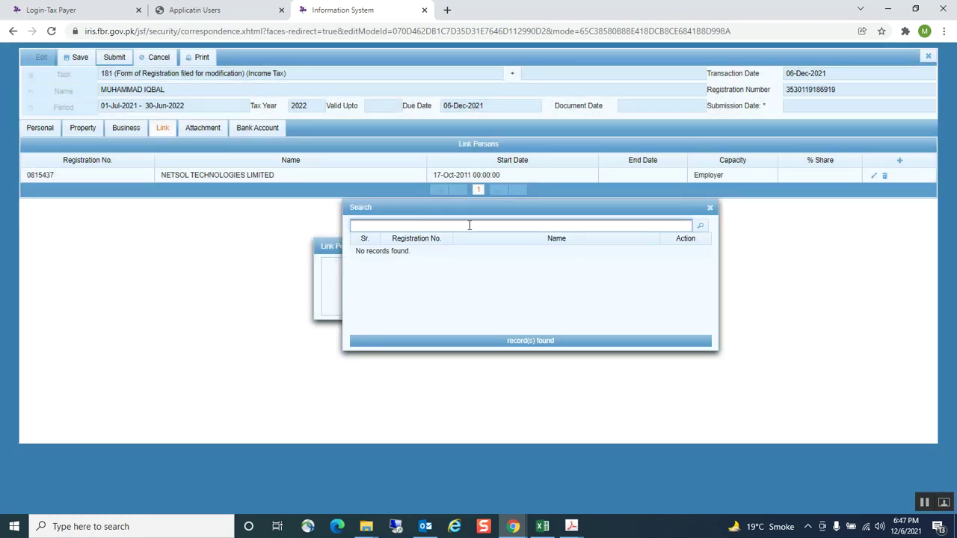
left_click(700, 226)
Copy the registration number from cell B4 of the tax return workbook and return to the IRIS form
left_click(542, 524)
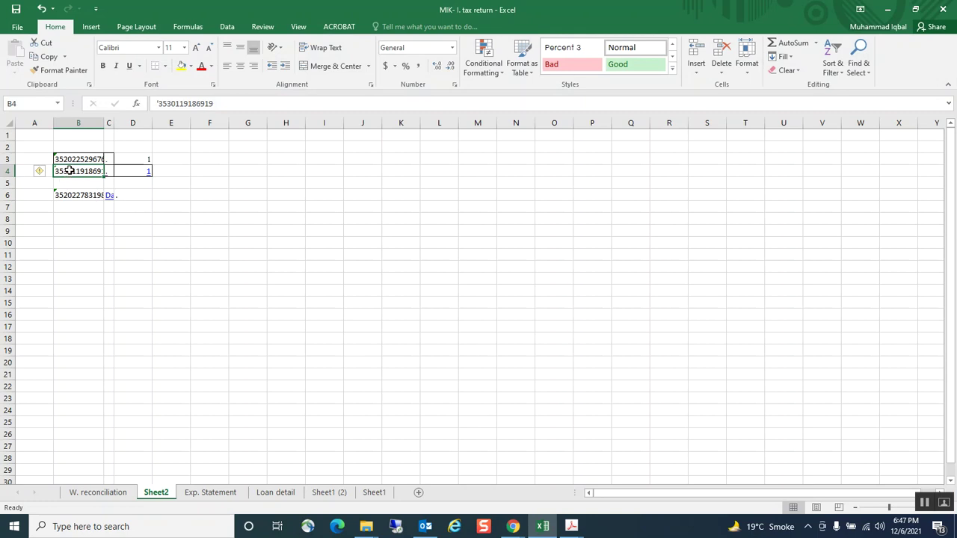
key("ctrl+c")
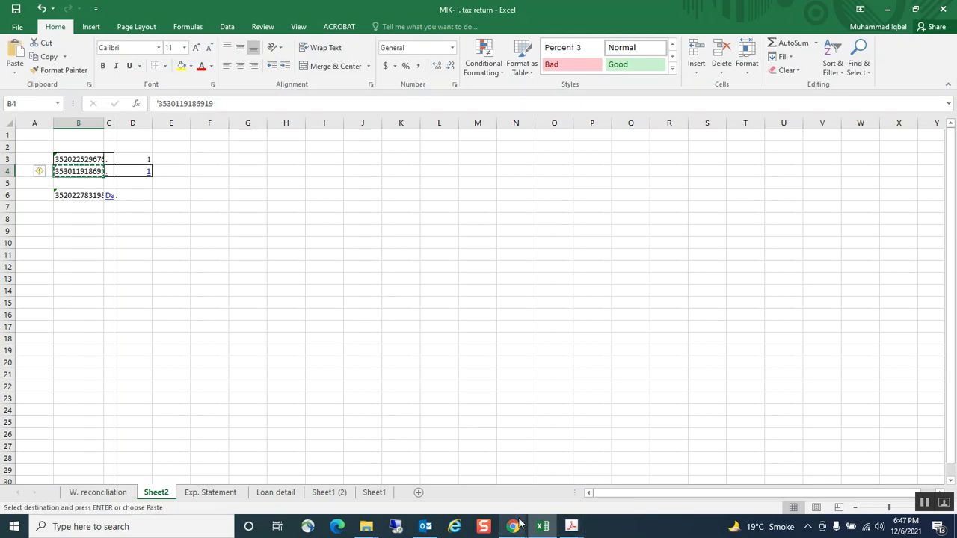
mouse_move(514, 527)
left_click(605, 494)
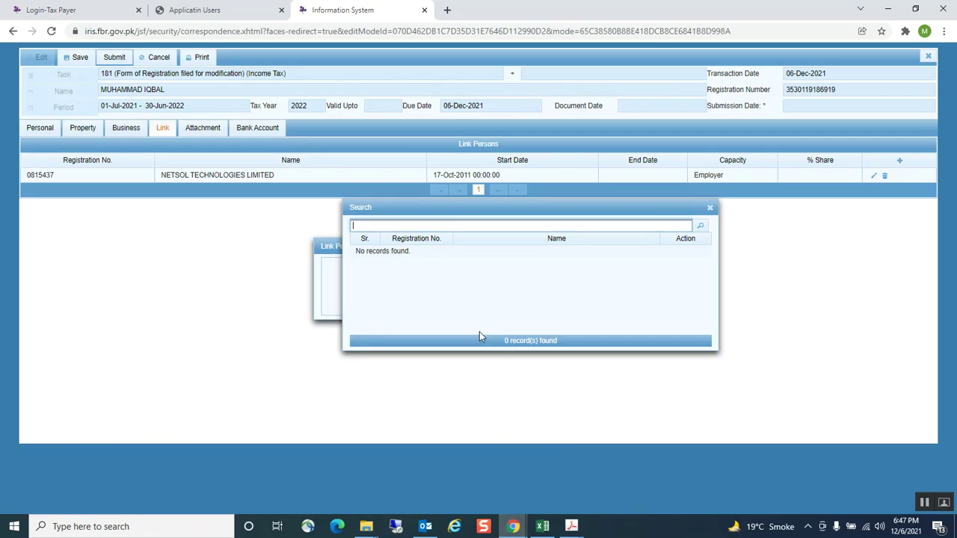
Find the taxpayer by the pasted registration number and link them as Agent / Dealer / Distributor from 01-Dec-2021
key("ctrl+v")
left_click(700, 230)
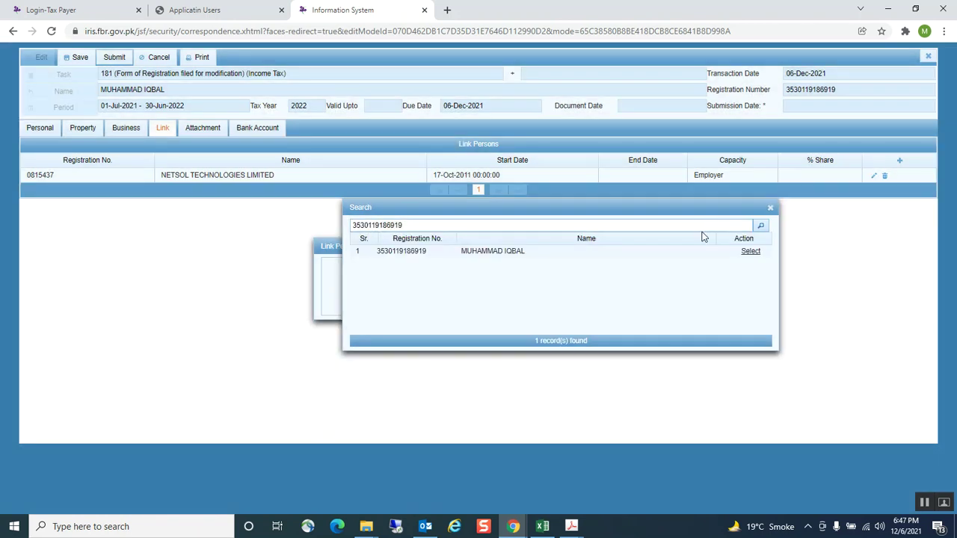
left_click(751, 253)
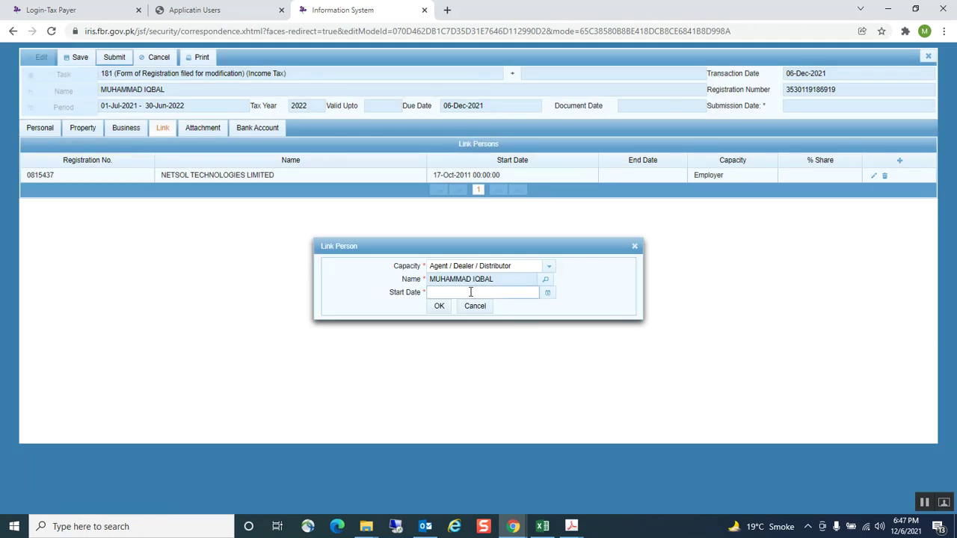
left_click(547, 293)
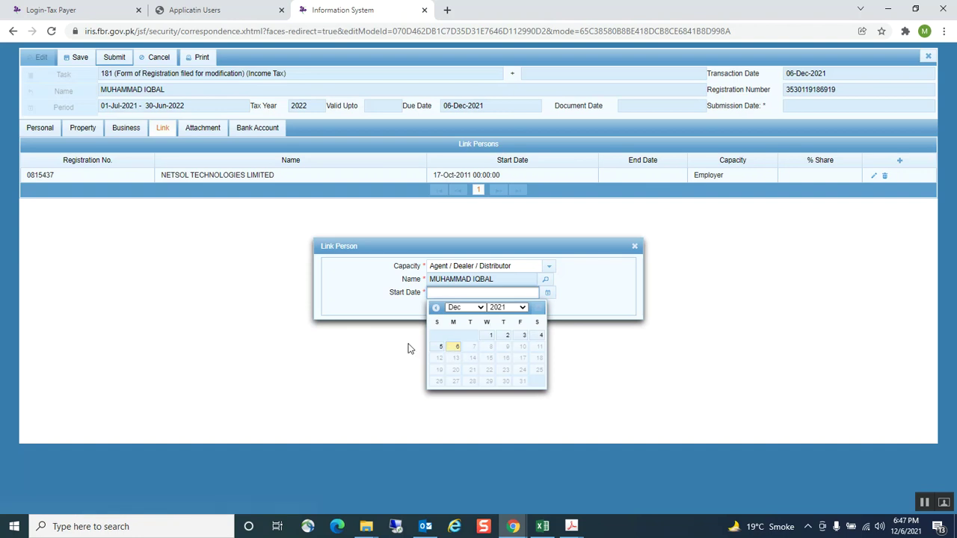
left_click(491, 335)
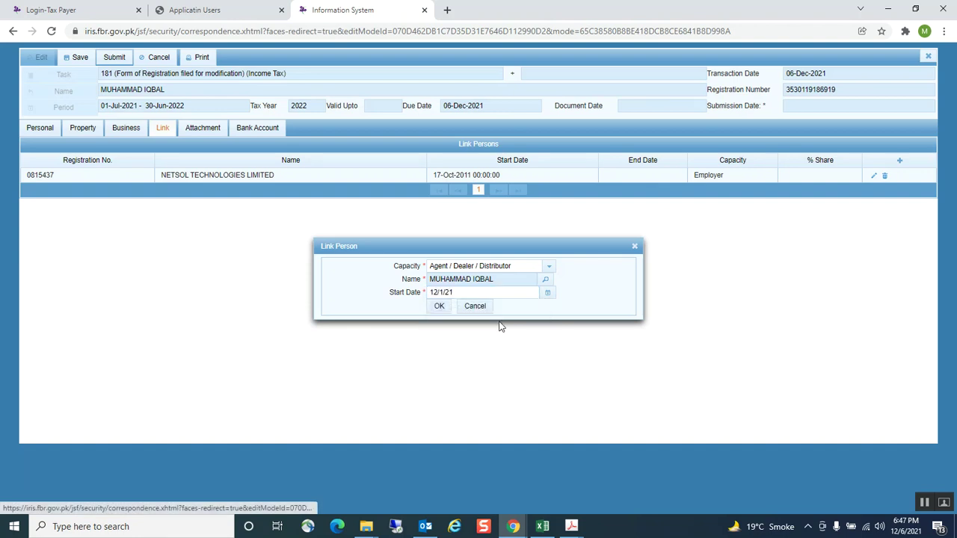
left_click(441, 306)
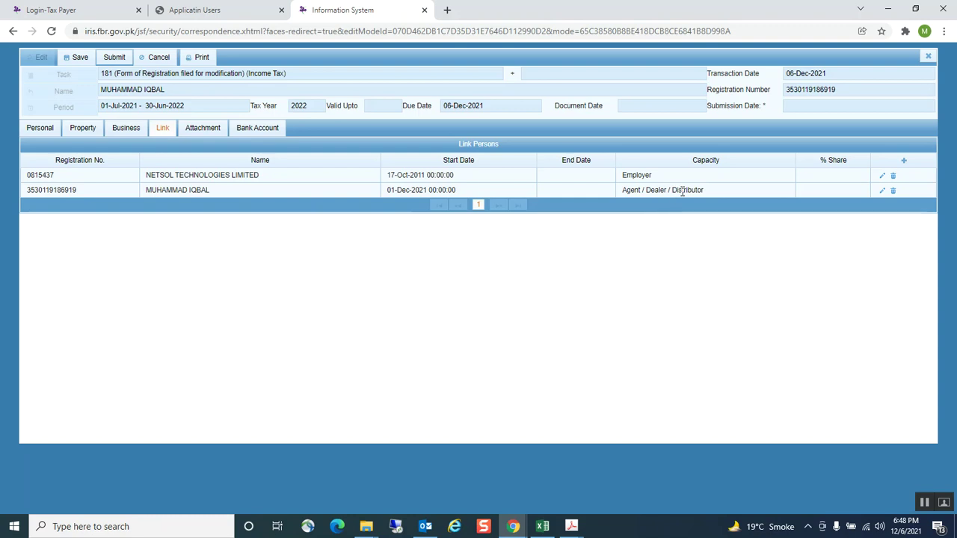
left_click(903, 161)
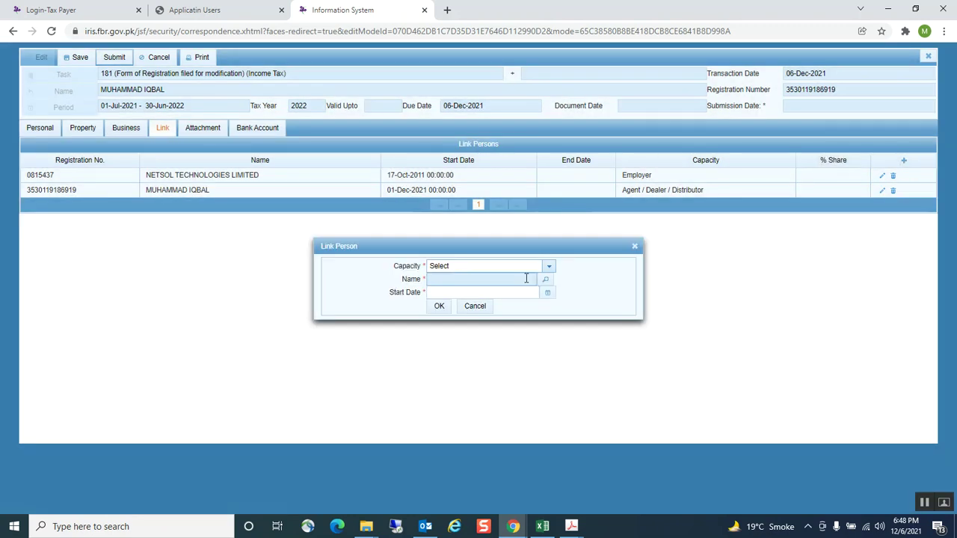
left_click(550, 267)
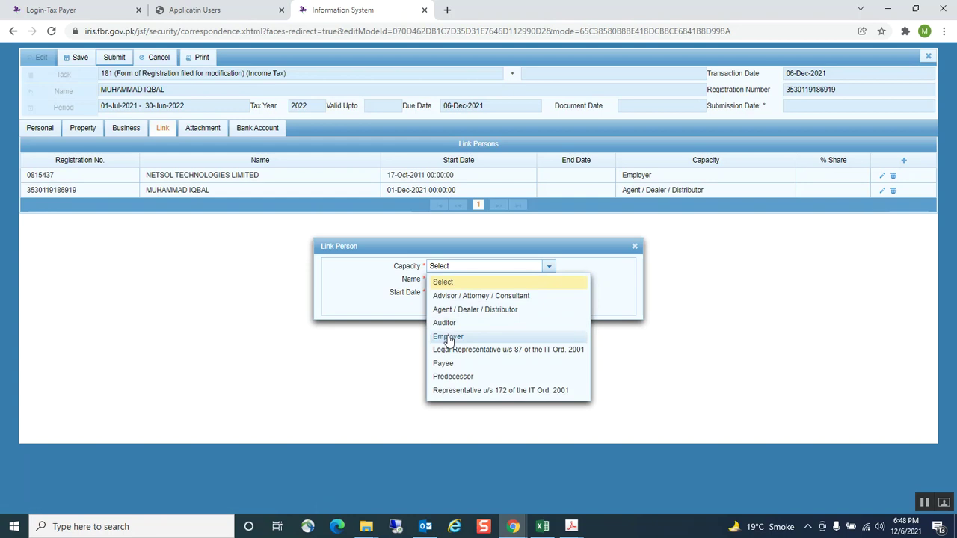
left_click(447, 337)
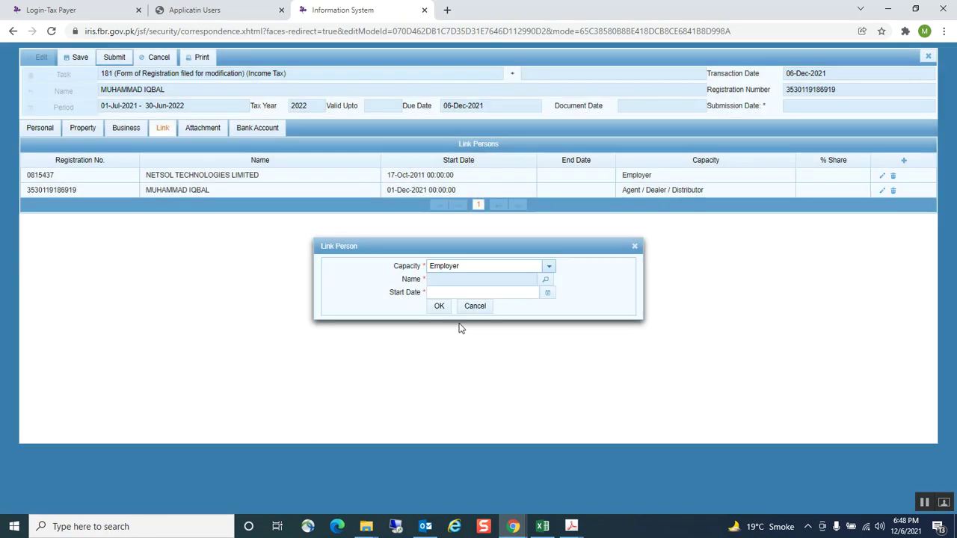
left_click(545, 280)
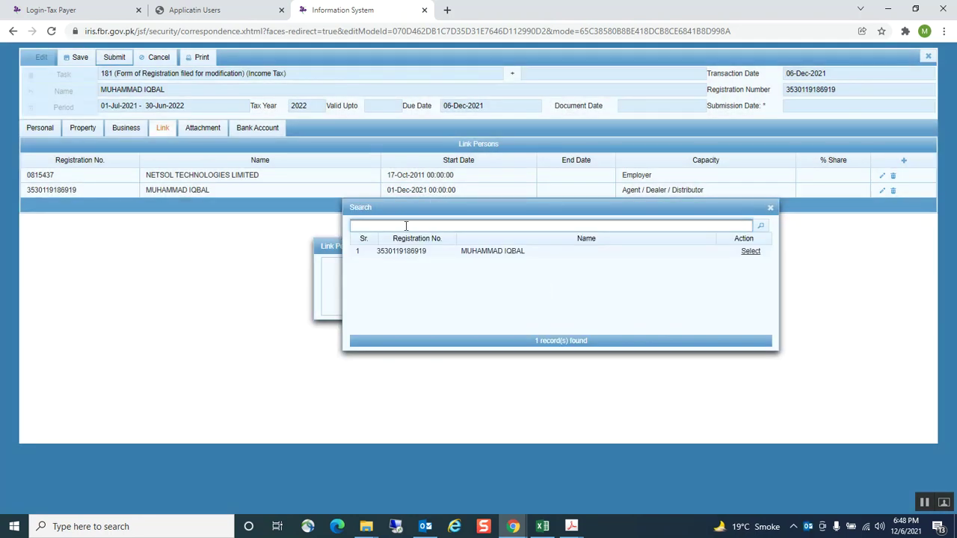
left_click(770, 211)
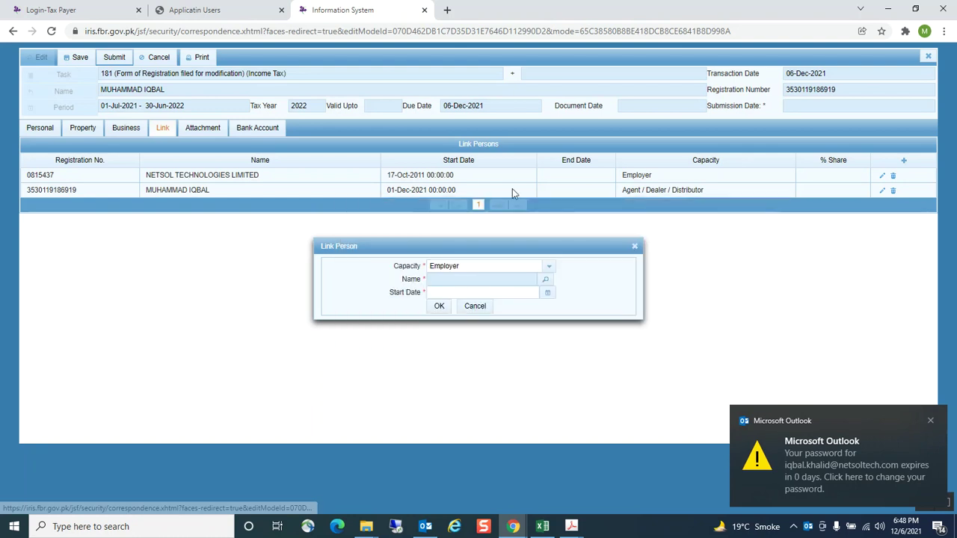
left_click(634, 248)
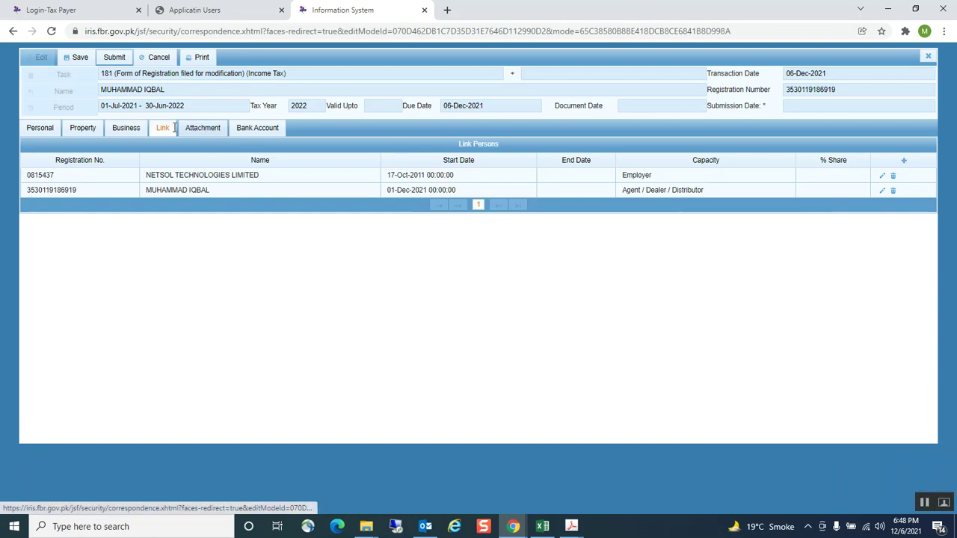
left_click(197, 133)
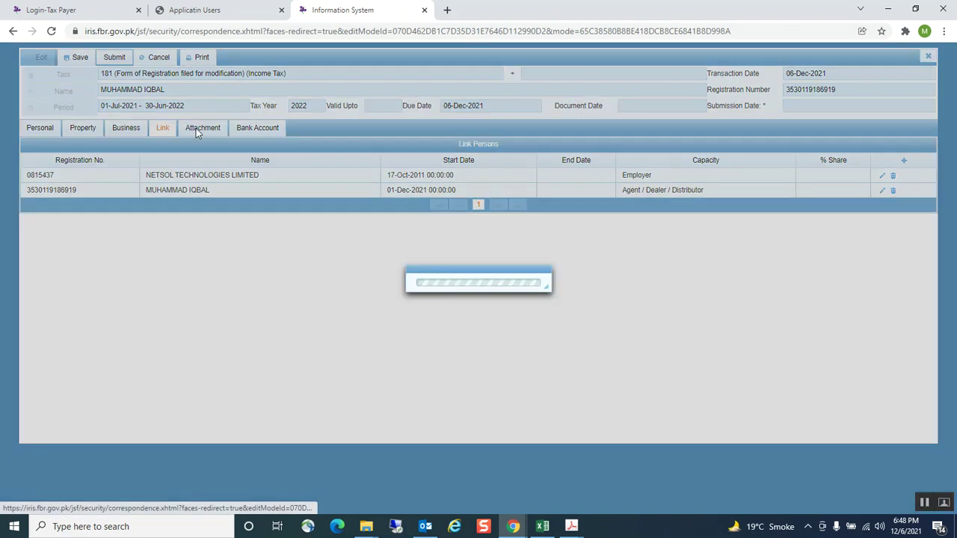
Show the Bank Account tab listing two current accounts, then bring up the open PDF windows
left_click(257, 129)
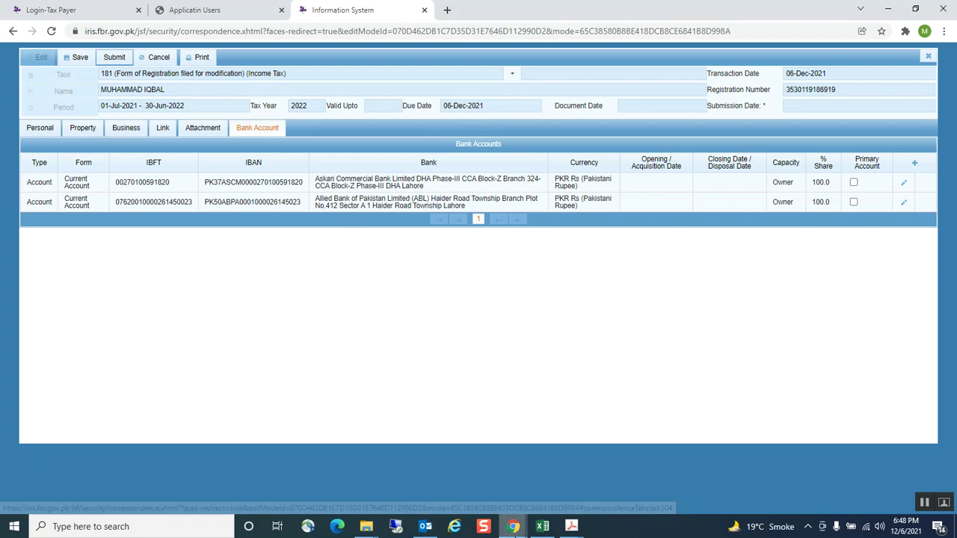
left_click(572, 528)
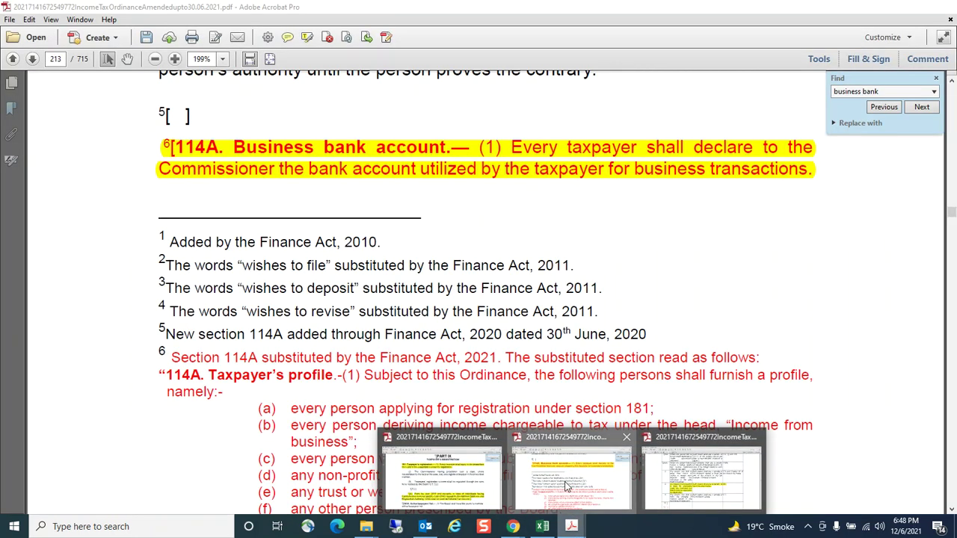
Read section 114A(2) of the Income Tax Ordinance PDF on declaring business bank accounts, then return to IRIS
left_click(572, 486)
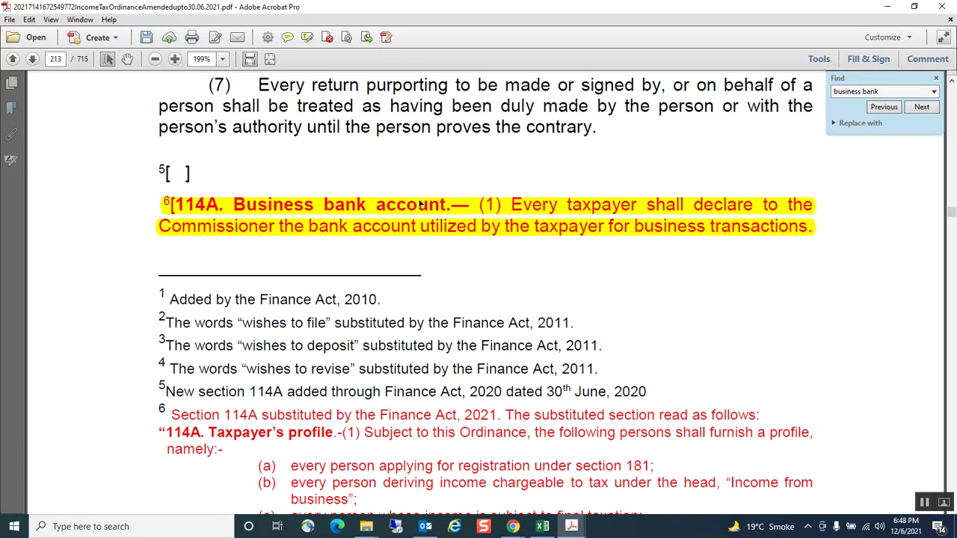
scroll(441, 232, "down", 1)
scroll(442, 232, "down", 15)
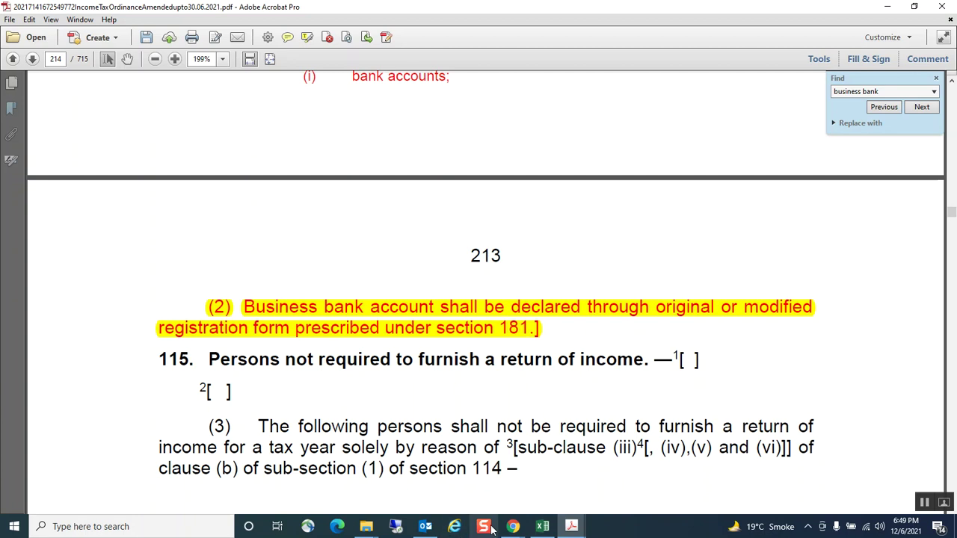
left_click(515, 528)
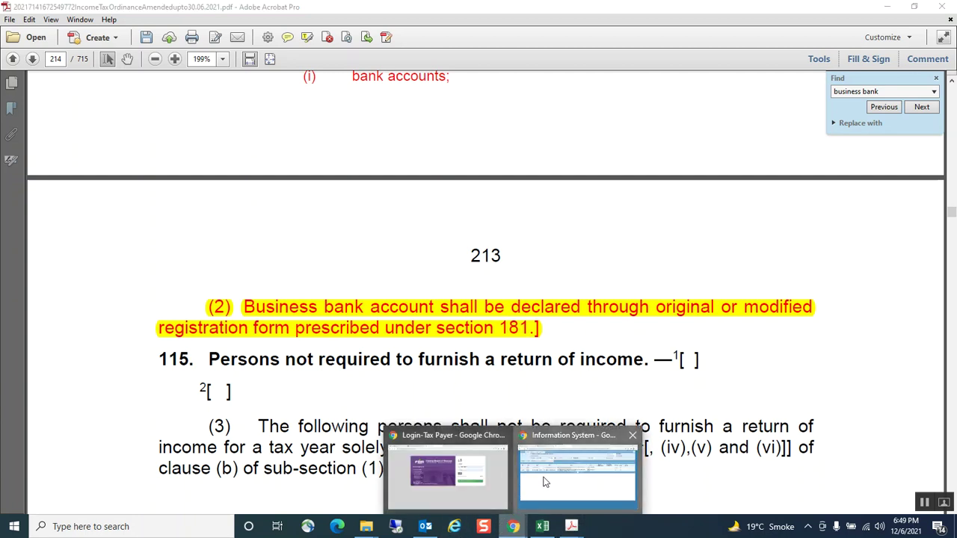
left_click(543, 483)
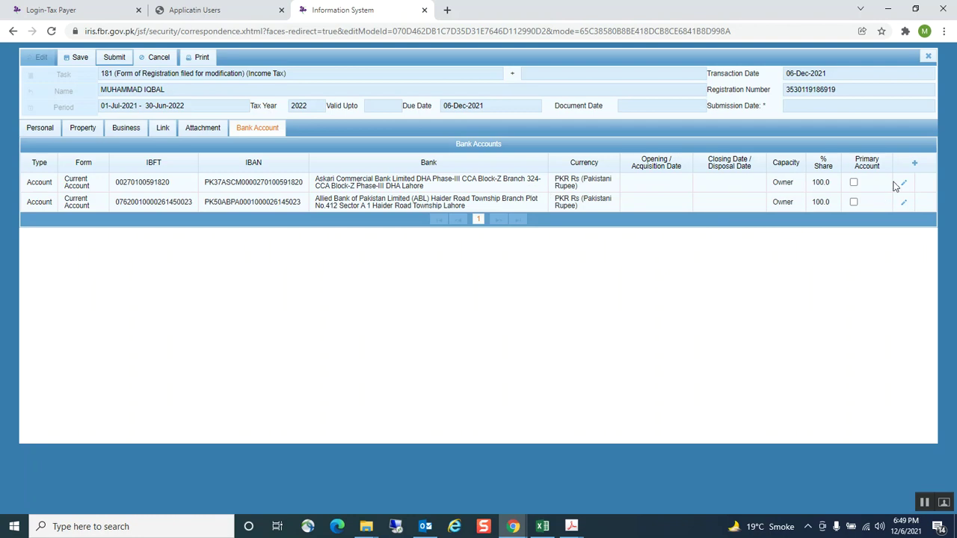
Start a new bank entry of type Account, form Current Account, with an AlBaraka Bank branch as institution
left_click(914, 164)
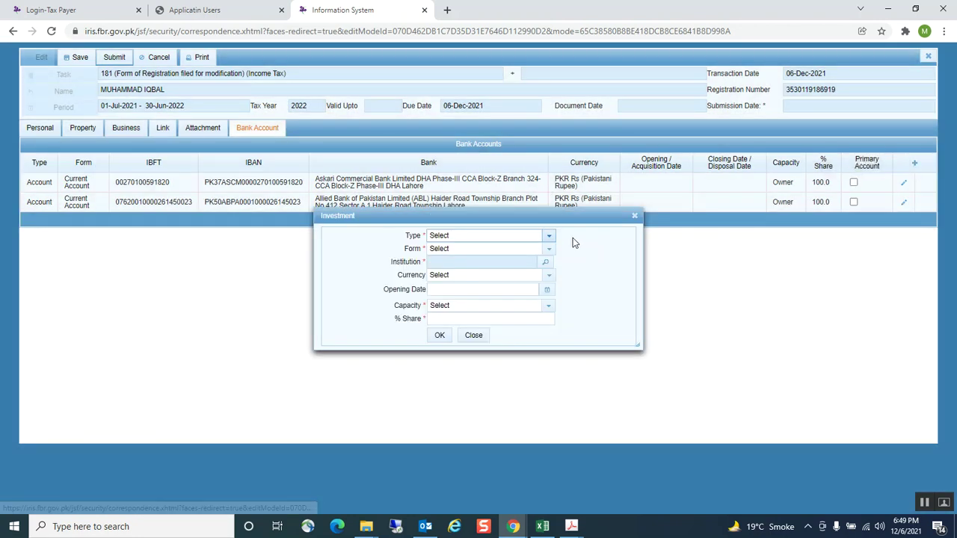
left_click(549, 238)
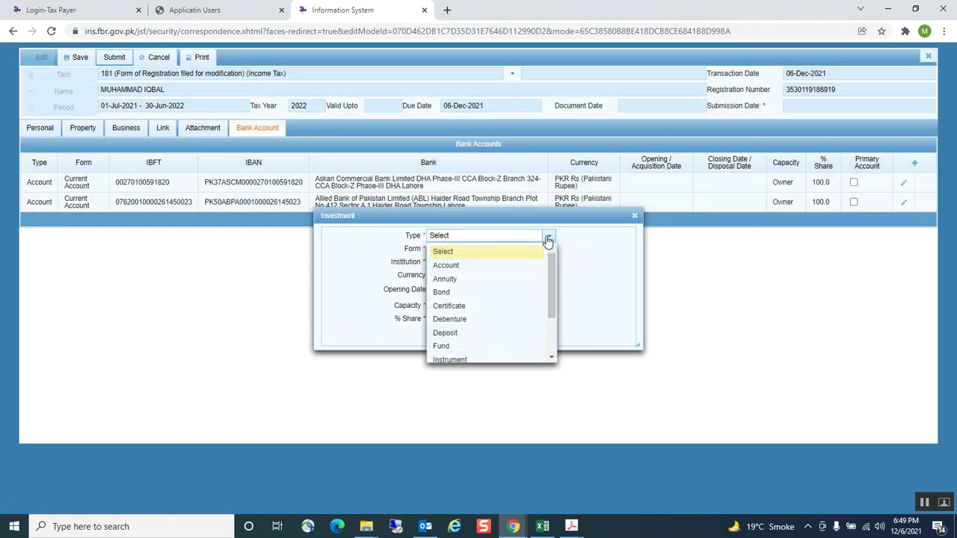
left_click(448, 268)
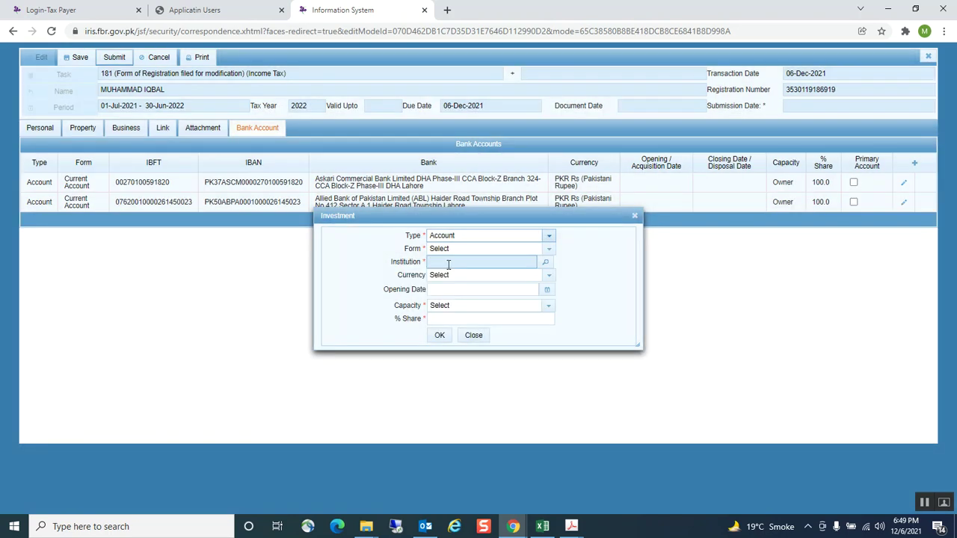
left_click(551, 251)
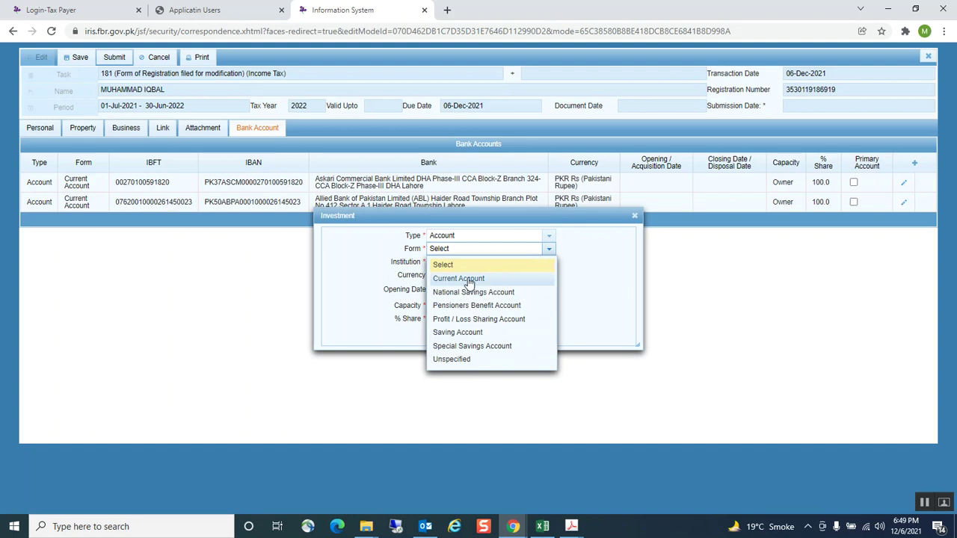
left_click(469, 278)
left_click(550, 266)
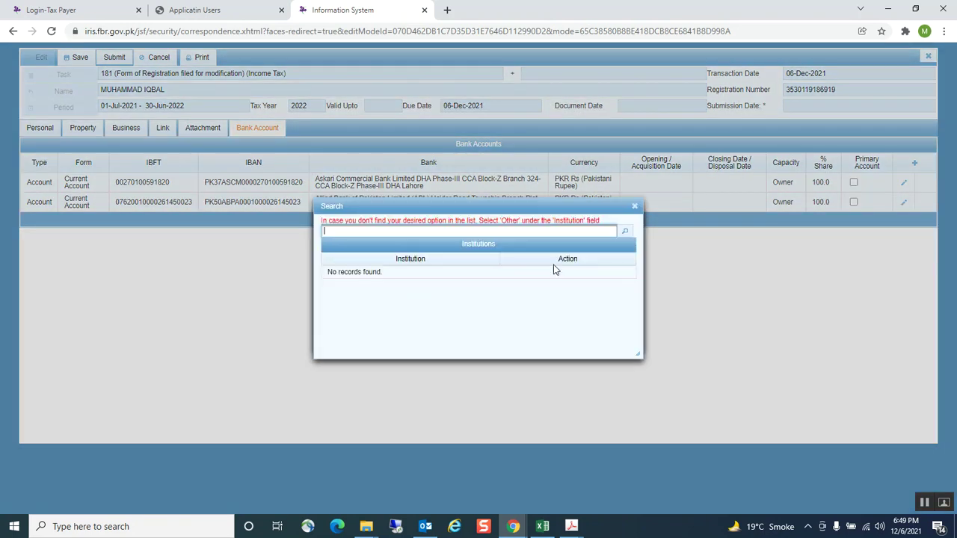
left_click(631, 234)
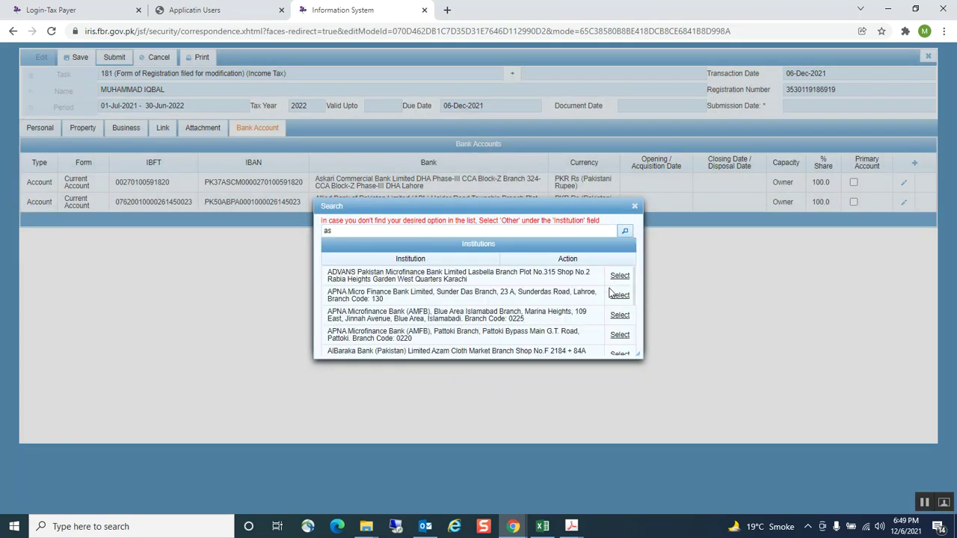
scroll(609, 303, "down", 3)
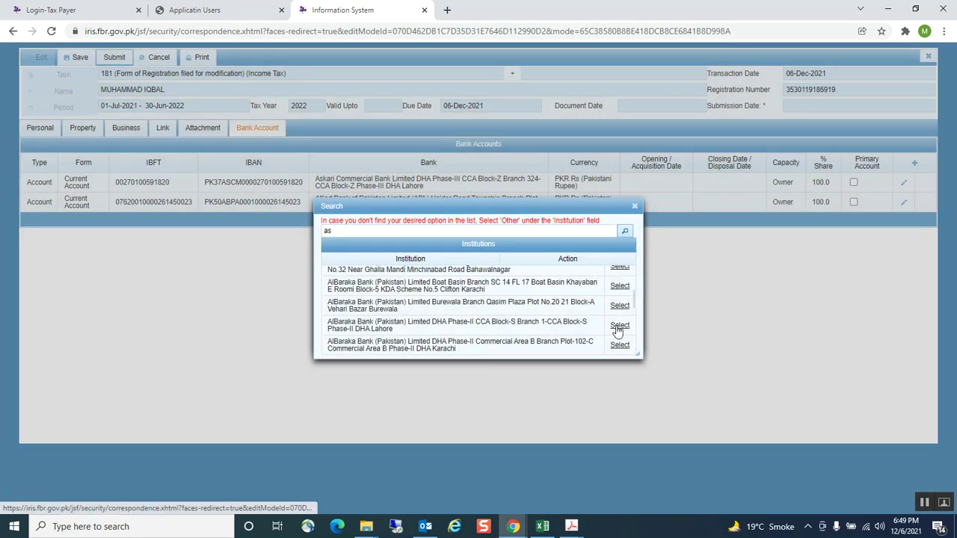
left_click(617, 346)
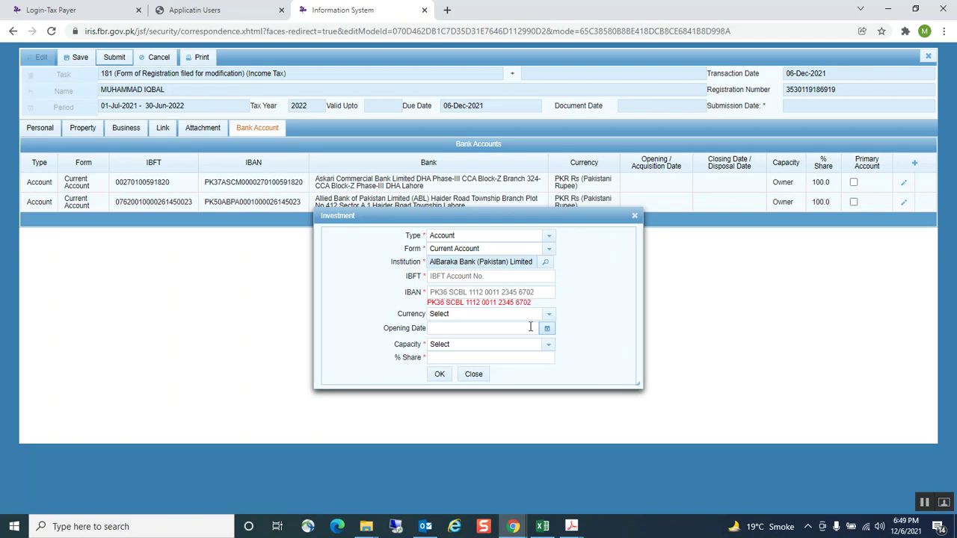
Enter the IBFT account number, Pakistani Rupee currency, opening date 12/5/21 and Owner capacity, then close unadded
left_click(440, 275)
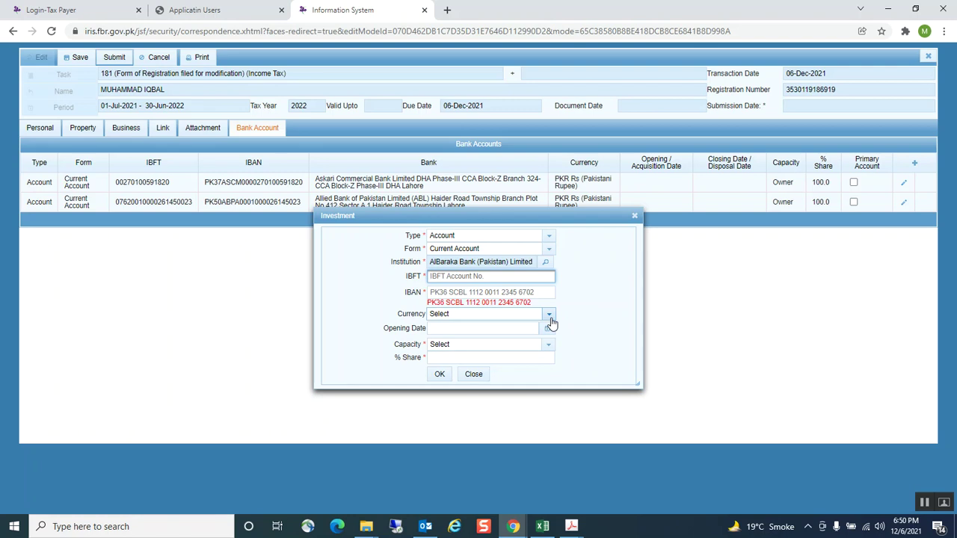
left_click(550, 318)
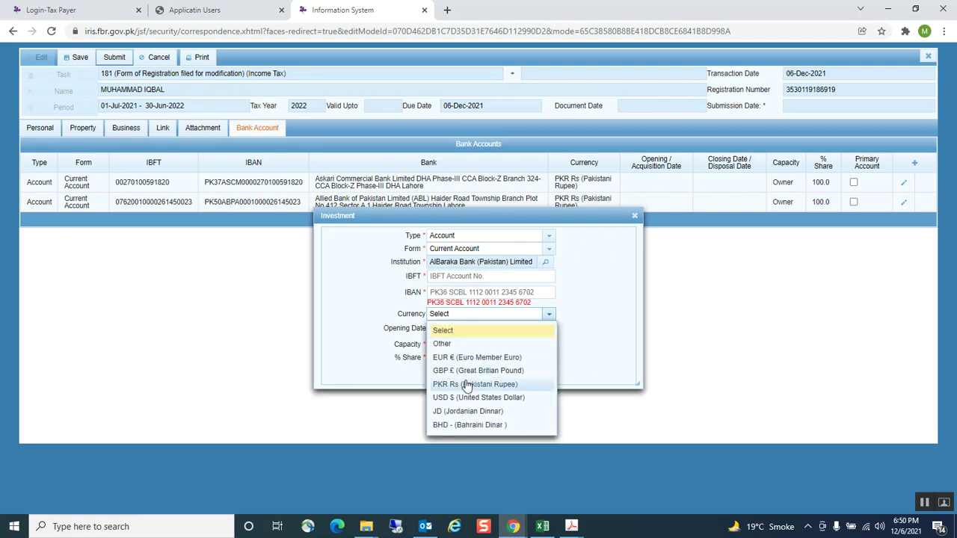
left_click(473, 384)
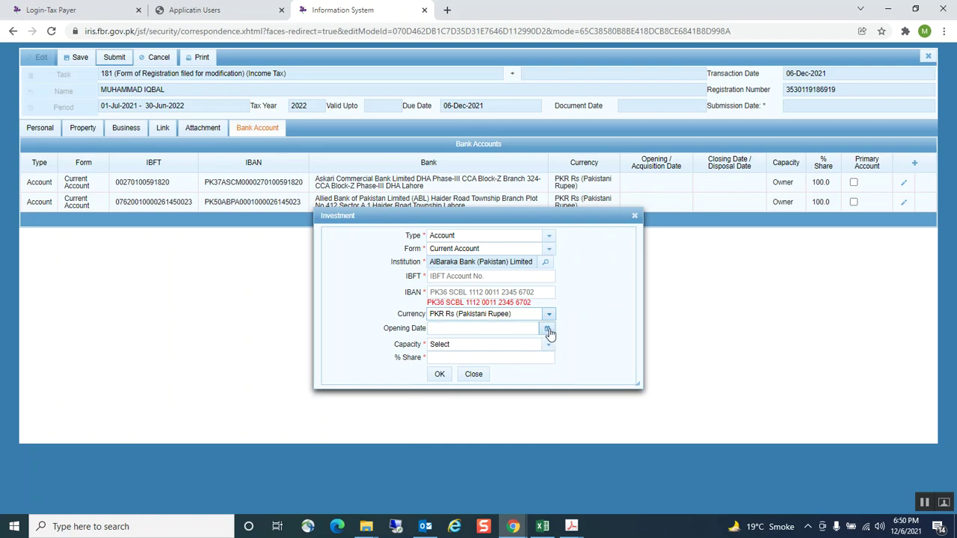
left_click(547, 329)
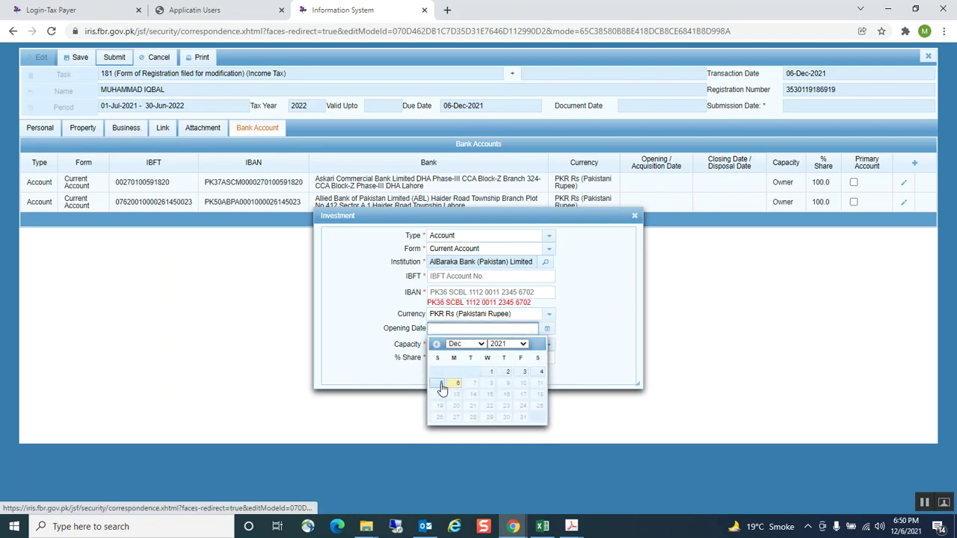
left_click(442, 384)
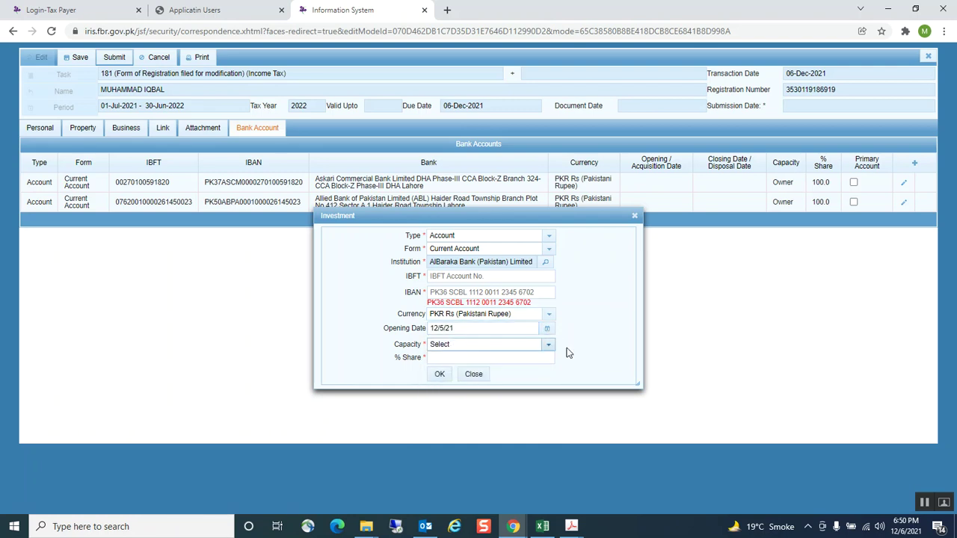
left_click(551, 348)
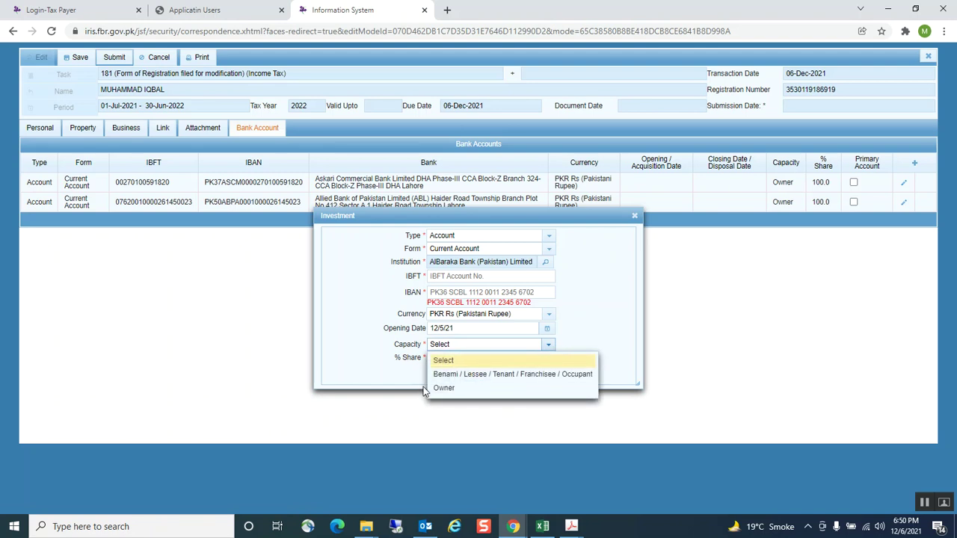
left_click(444, 387)
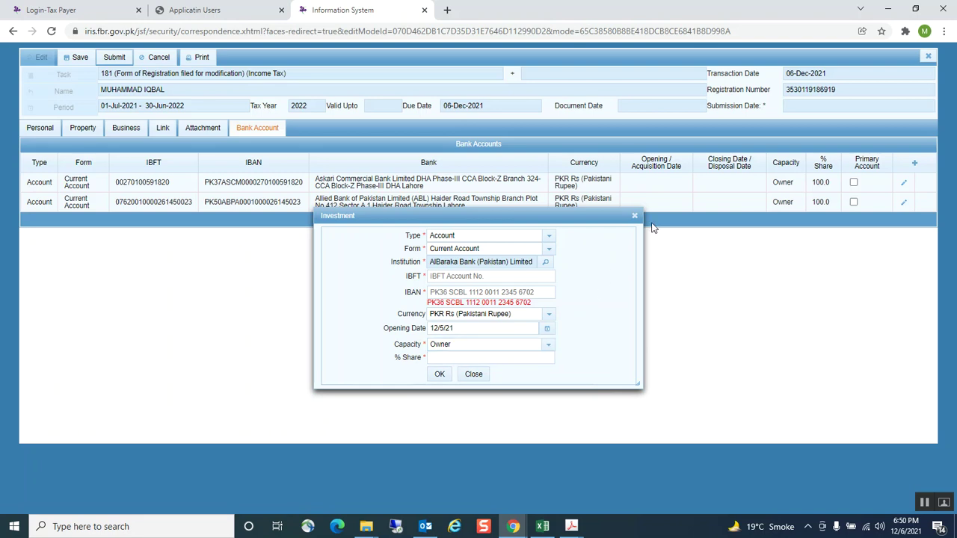
left_click(635, 216)
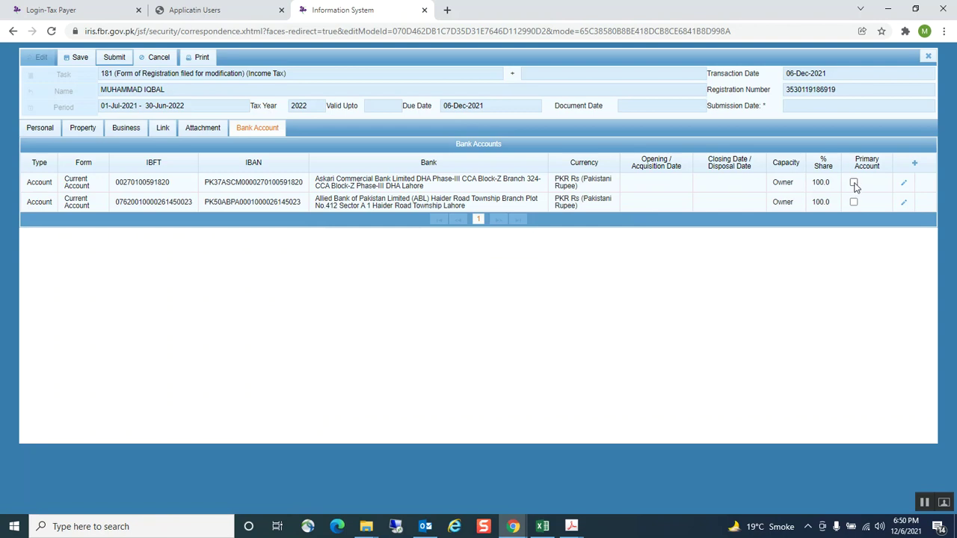
Mark the Askari Commercial Bank account as primary and show the Attachment tab's three required documents
left_click(854, 183)
left_click(210, 128)
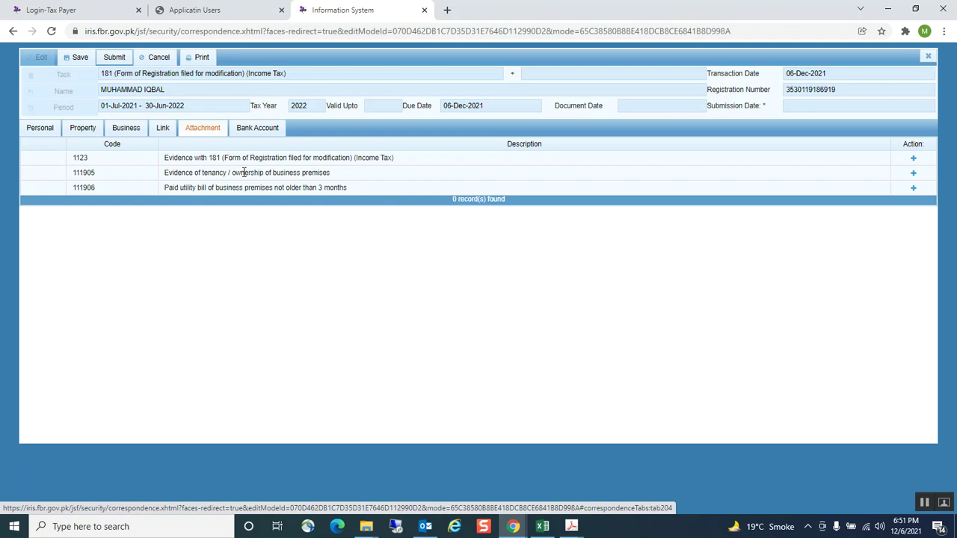
Open the tenancy / ownership evidence attachment, cancel the file picker and close it with no file
left_click(914, 174)
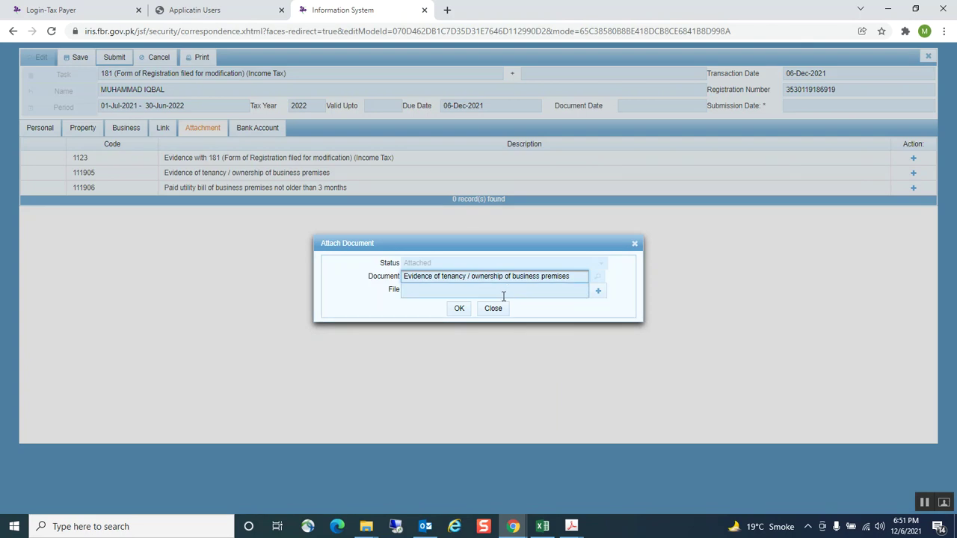
left_click(601, 296)
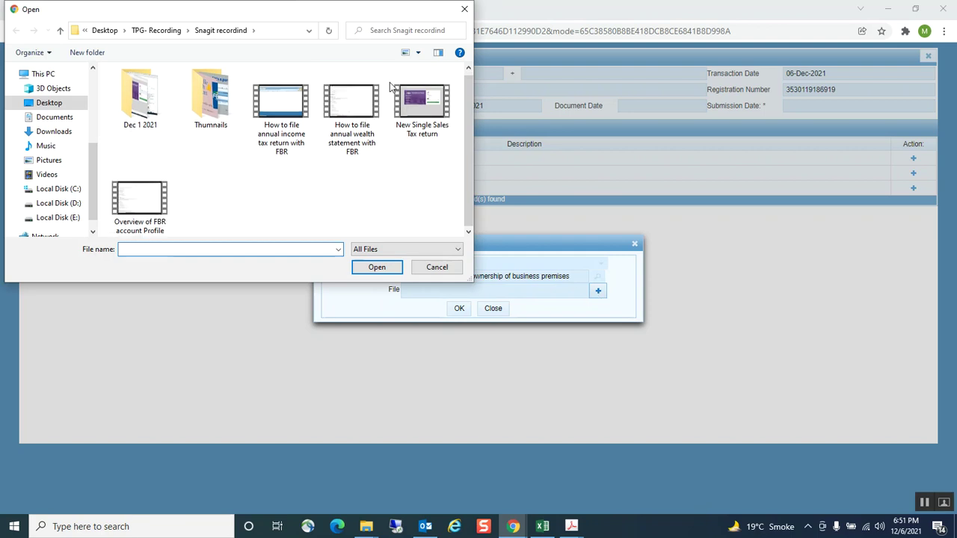
left_click(464, 9)
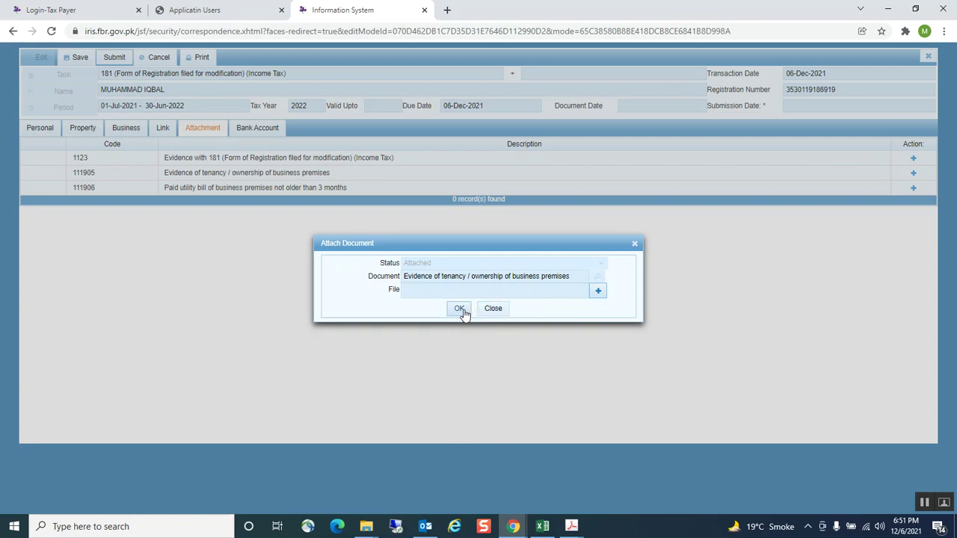
left_click(634, 246)
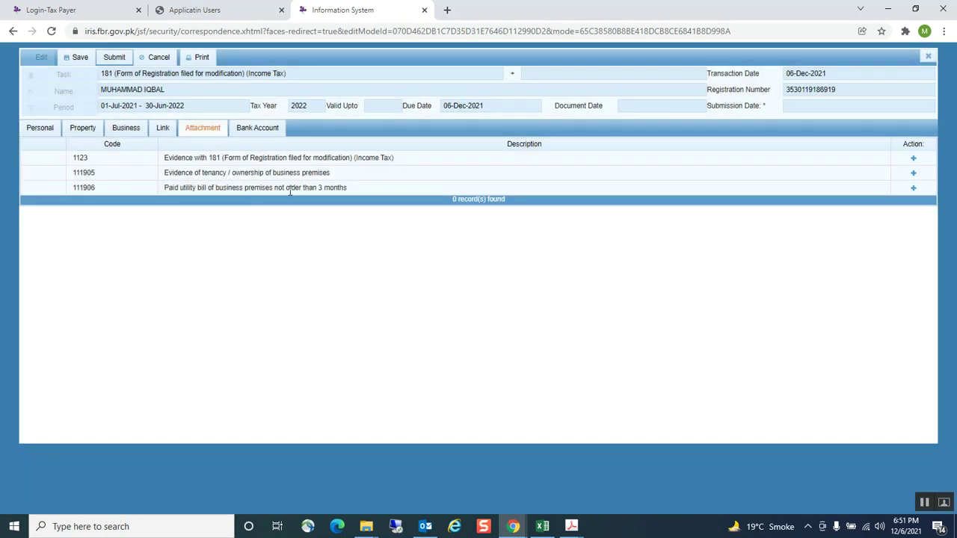
Close the paid utility bill attachment without a file and return to the Personal tab
left_click(913, 188)
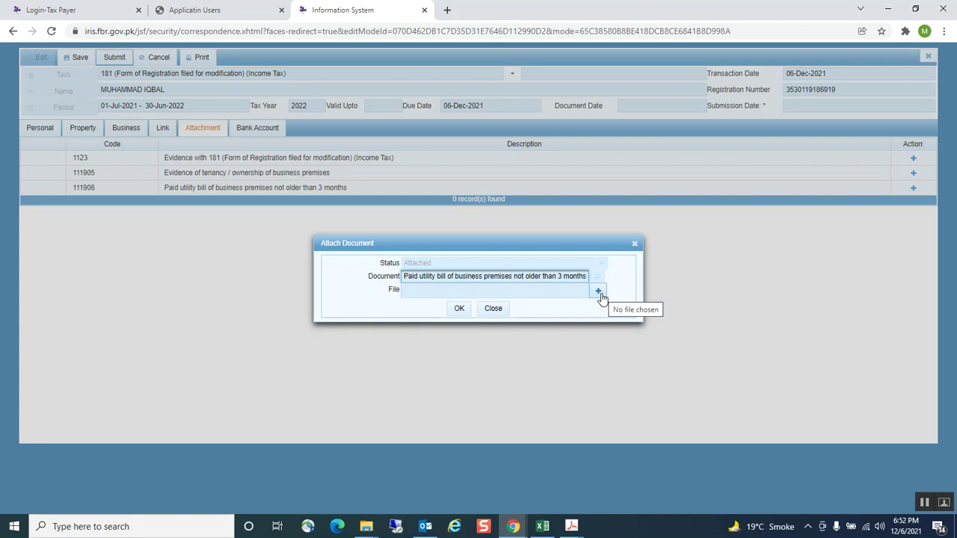
left_click(635, 244)
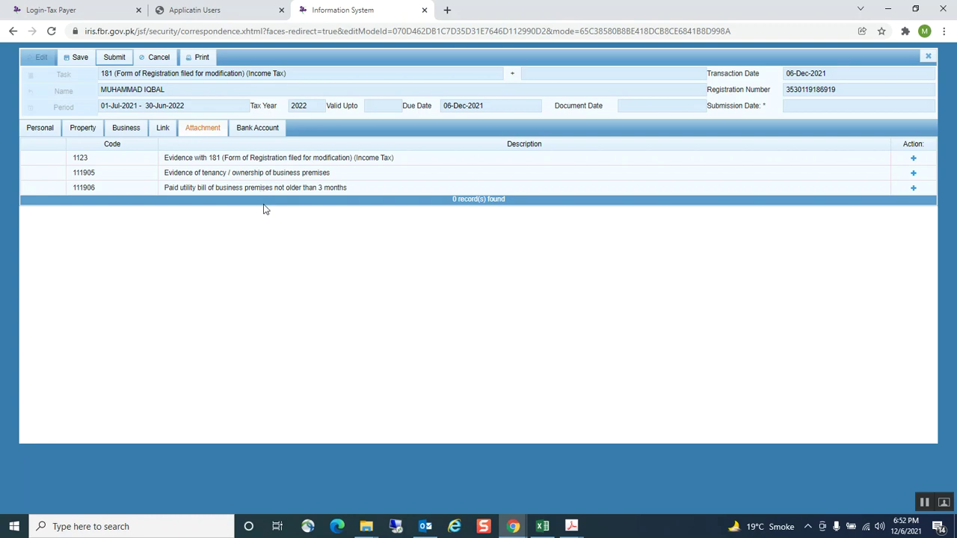
left_click(31, 130)
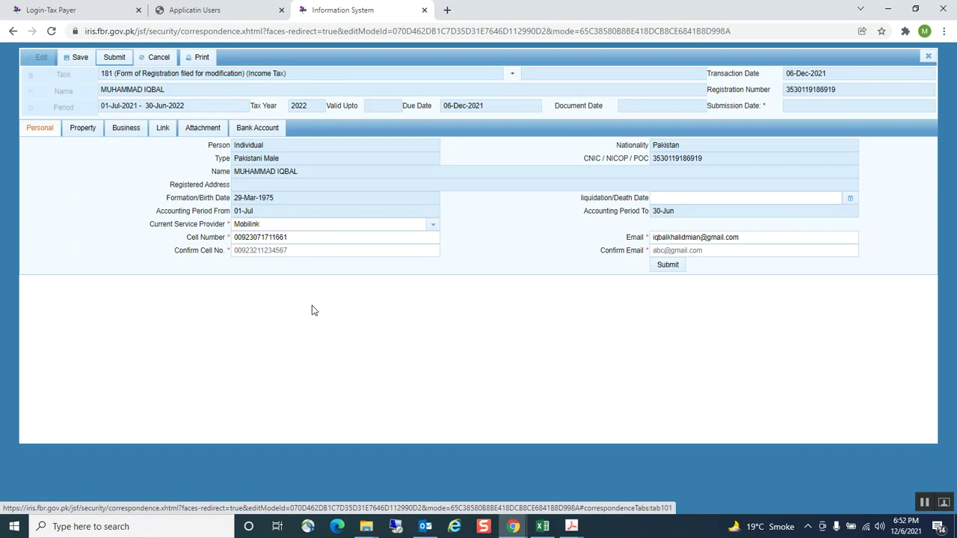
Re-enter the taxpayer's cell number, fill the confirm e-mail with the saved address, and submit both
left_click(277, 251)
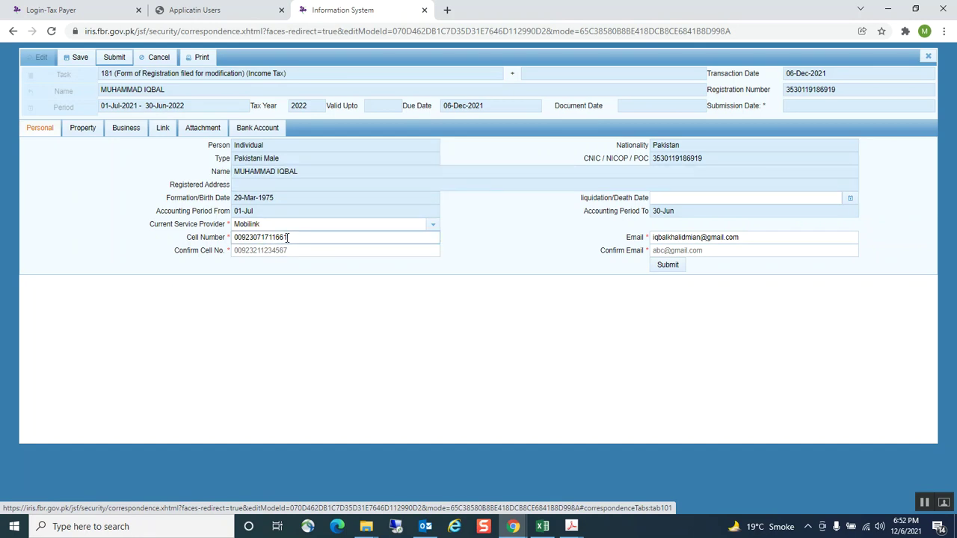
left_click(285, 250)
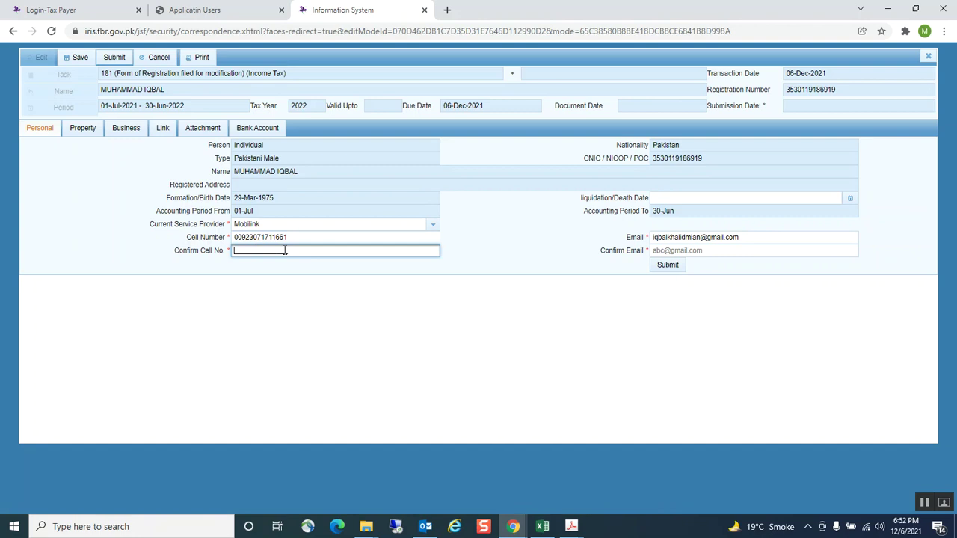
left_click(703, 251)
left_click(686, 277)
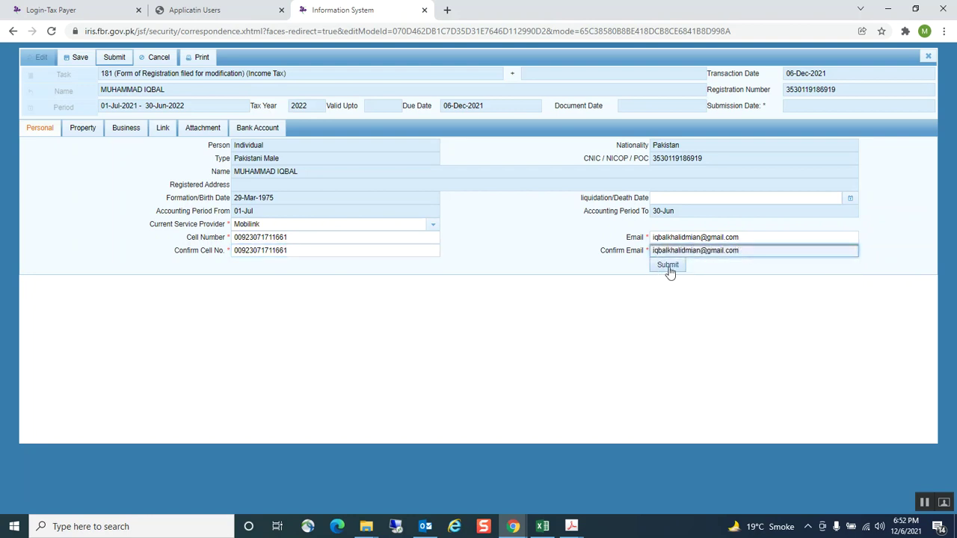
left_click(668, 267)
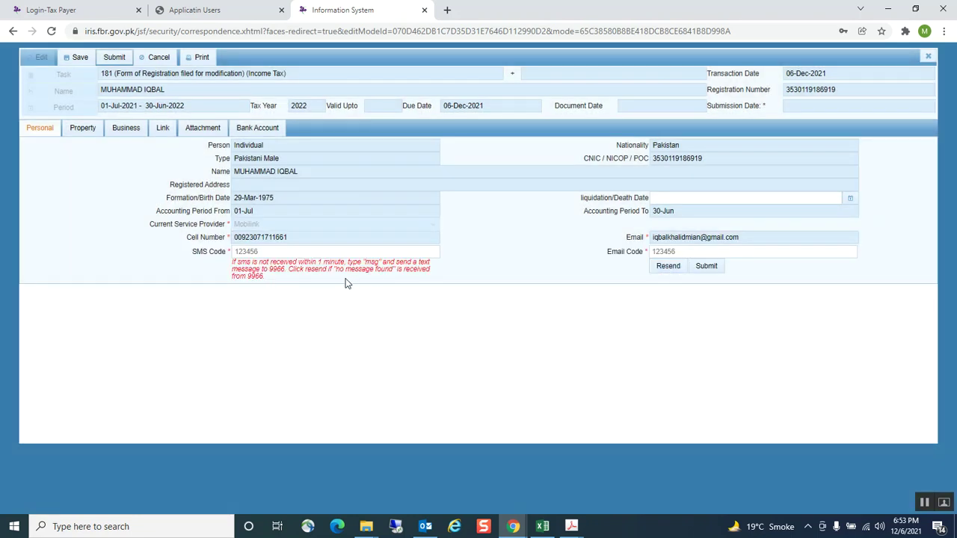
left_click(266, 251)
left_click(556, 305)
Discard the open form and view the 25-Nov-2021 Form 181 from Completed Tasks > Registration(9)
left_click(929, 57)
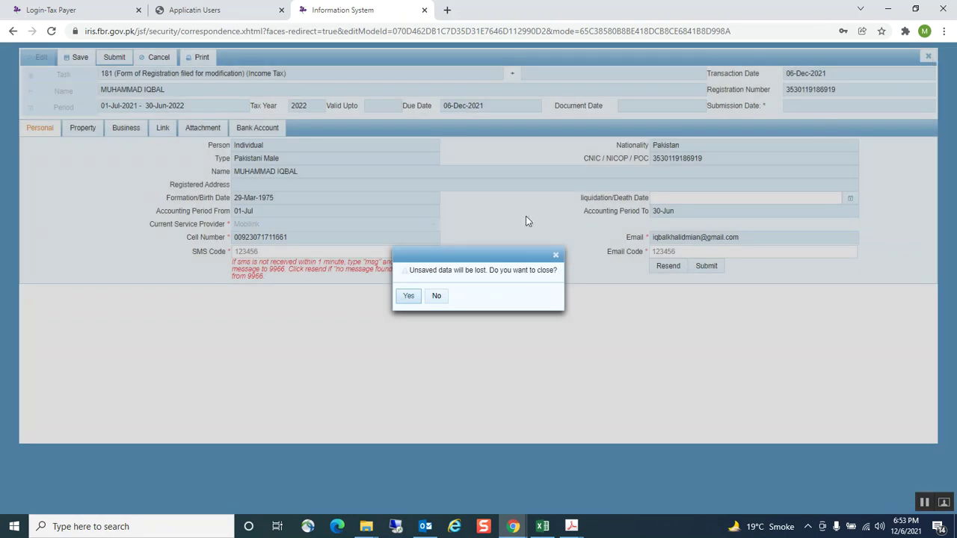
left_click(408, 296)
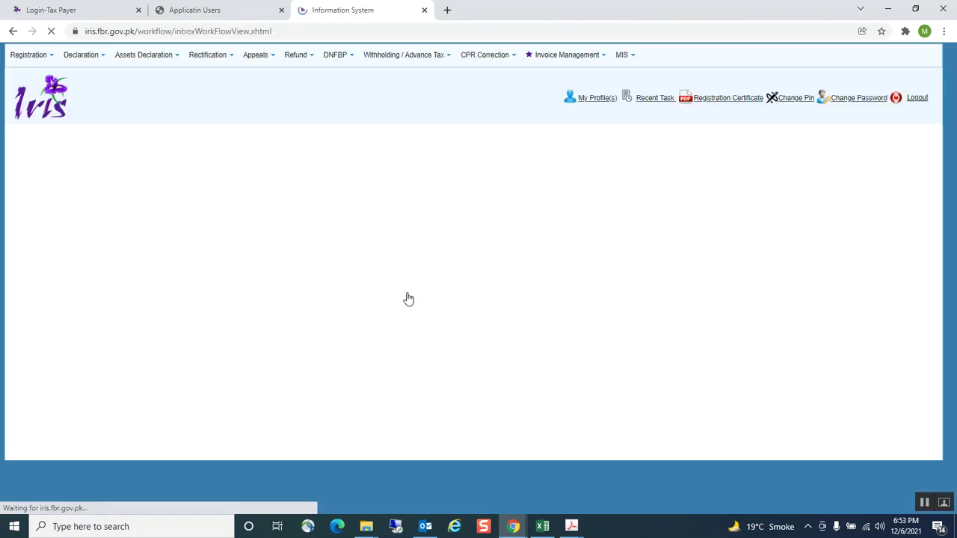
left_click(39, 231)
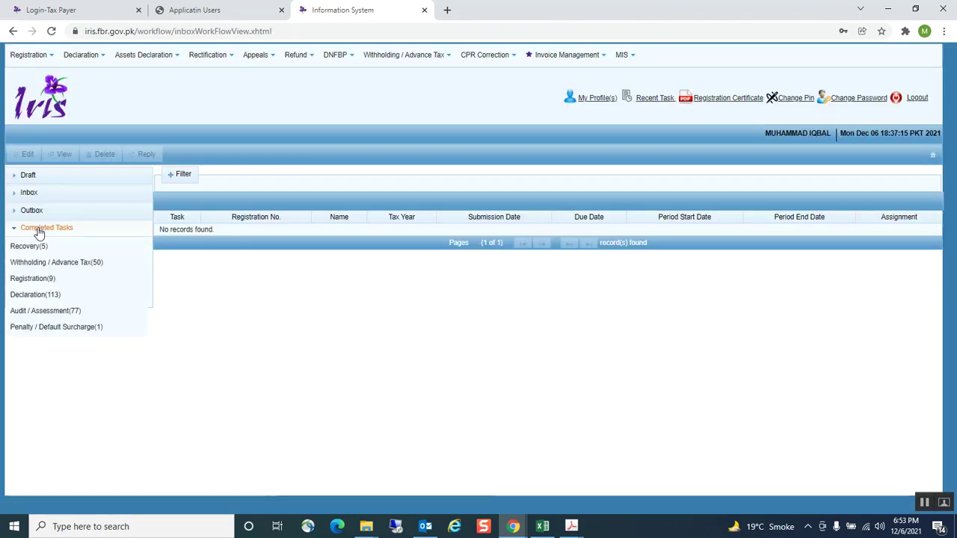
left_click(33, 279)
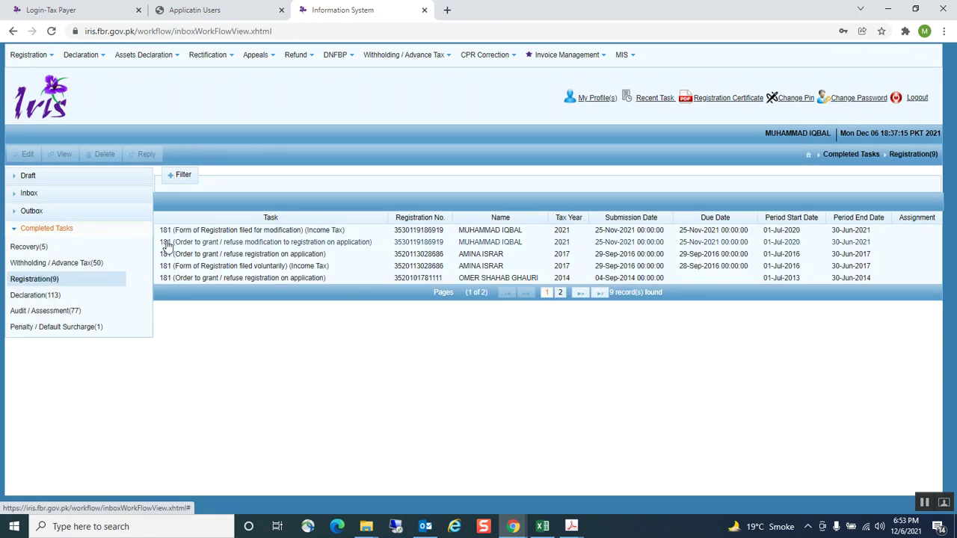
left_click(240, 232)
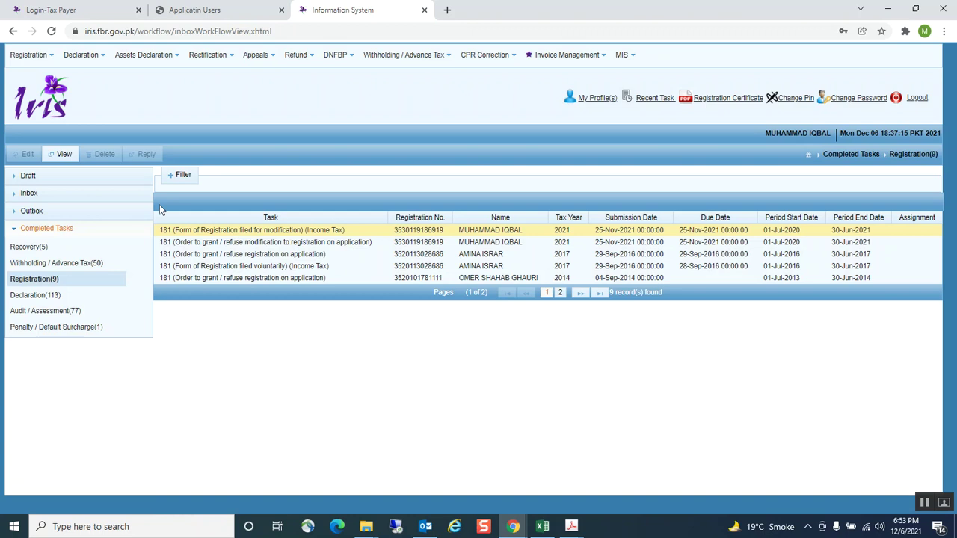
left_click(60, 154)
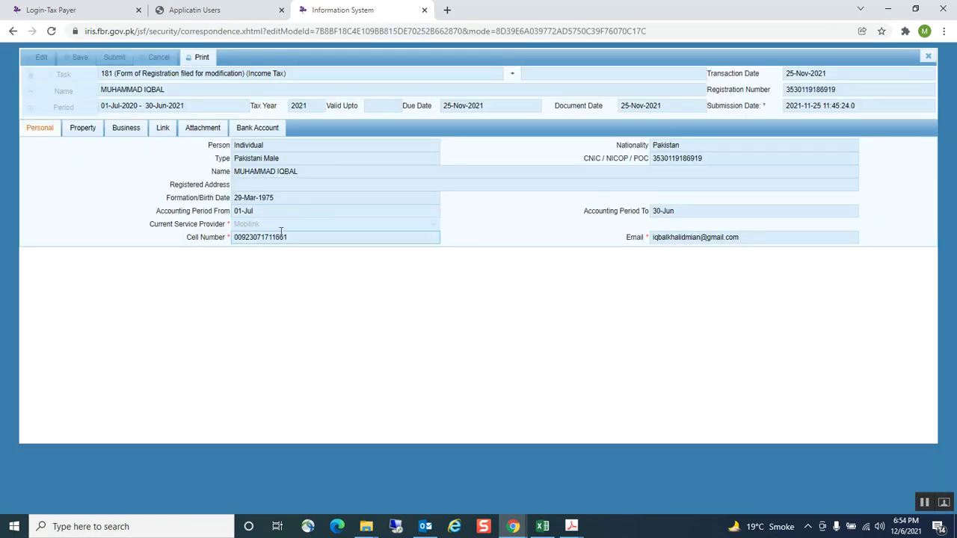
Step through the Property, Business, Link, Attachment and Bank Account tabs of the submitted 2021 form
left_click(91, 129)
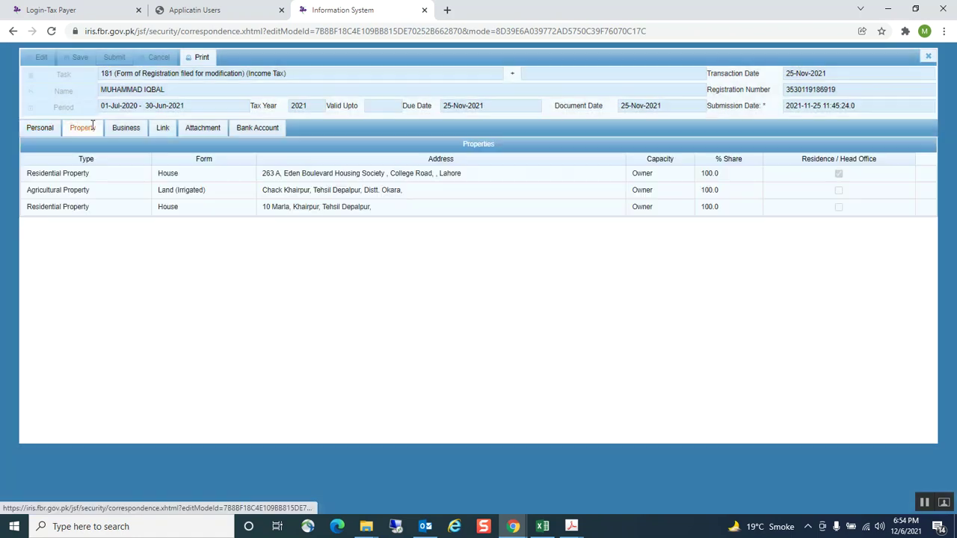
left_click(136, 129)
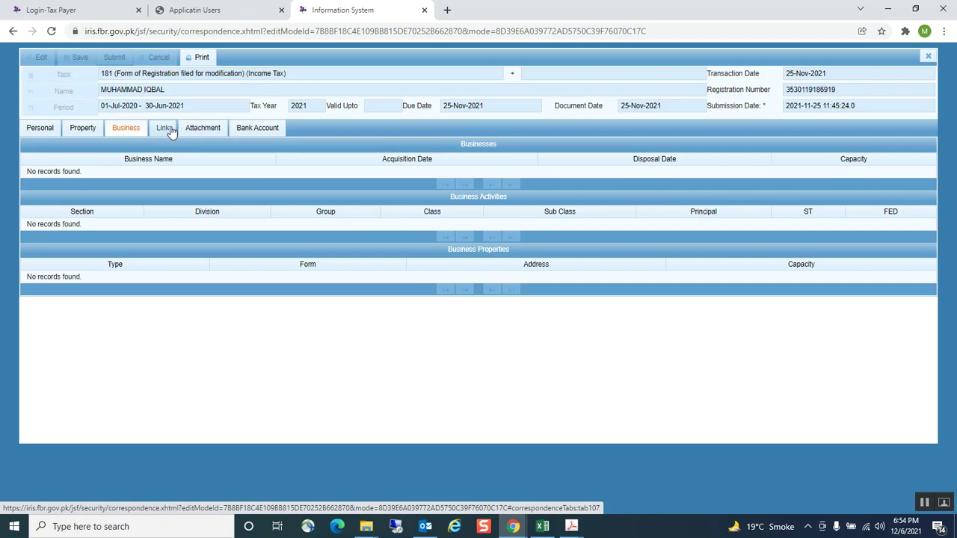
left_click(165, 128)
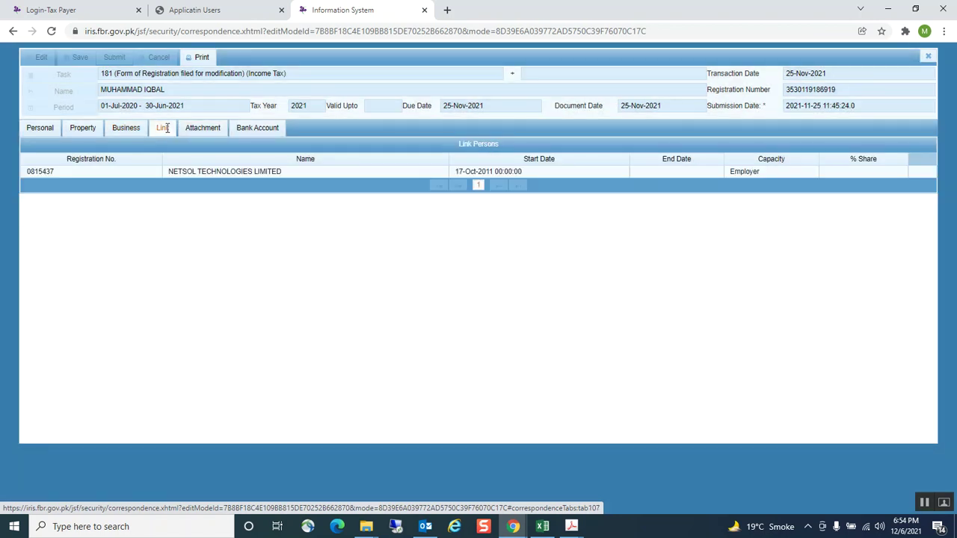
left_click(200, 129)
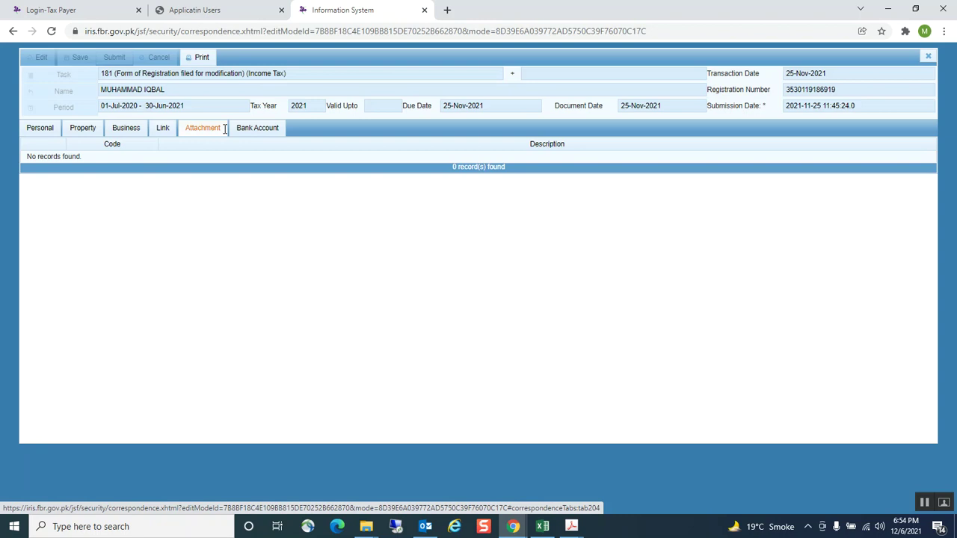
left_click(268, 131)
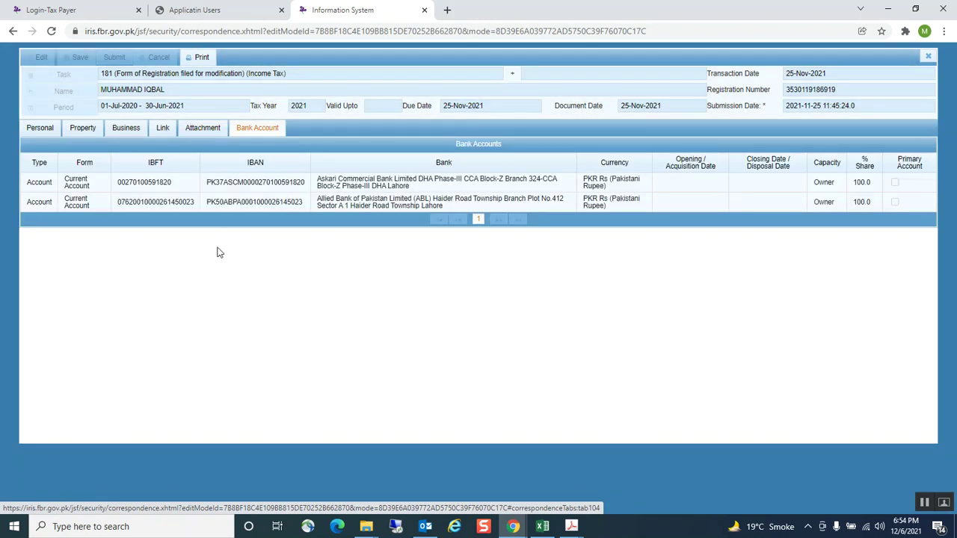